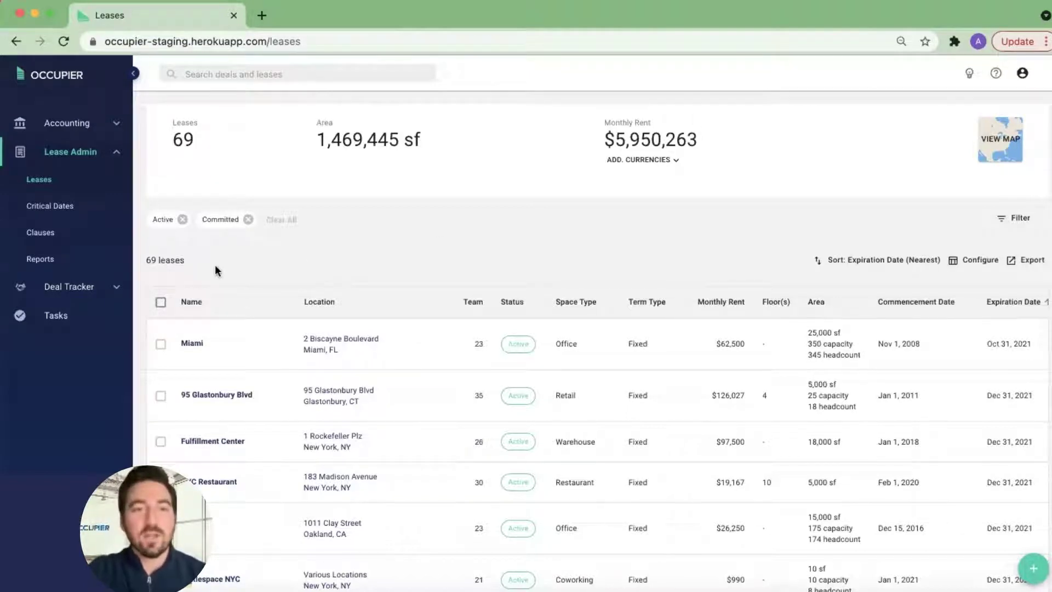
Open the Miami lease and review the Custom Data section in its details
{"action": "left_click", "coordinate": [198, 344]}
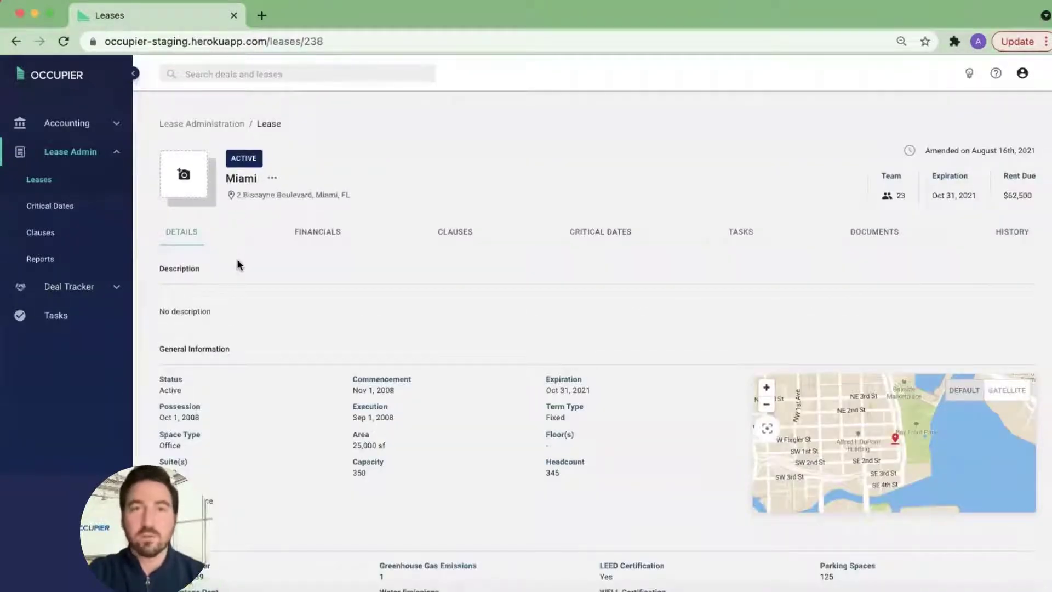
{"action": "scroll", "coordinate": [238, 265], "scroll_direction": "down", "scroll_amount": 1}
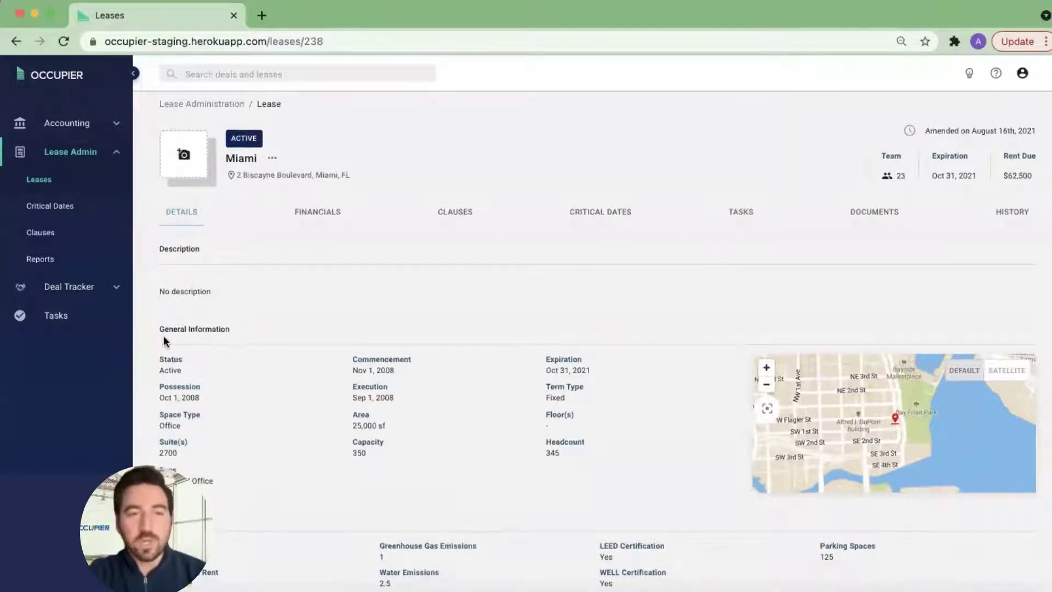
{"action": "scroll", "coordinate": [229, 381], "scroll_direction": "down", "scroll_amount": 2}
{"action": "scroll", "coordinate": [227, 376], "scroll_direction": "down", "scroll_amount": 5}
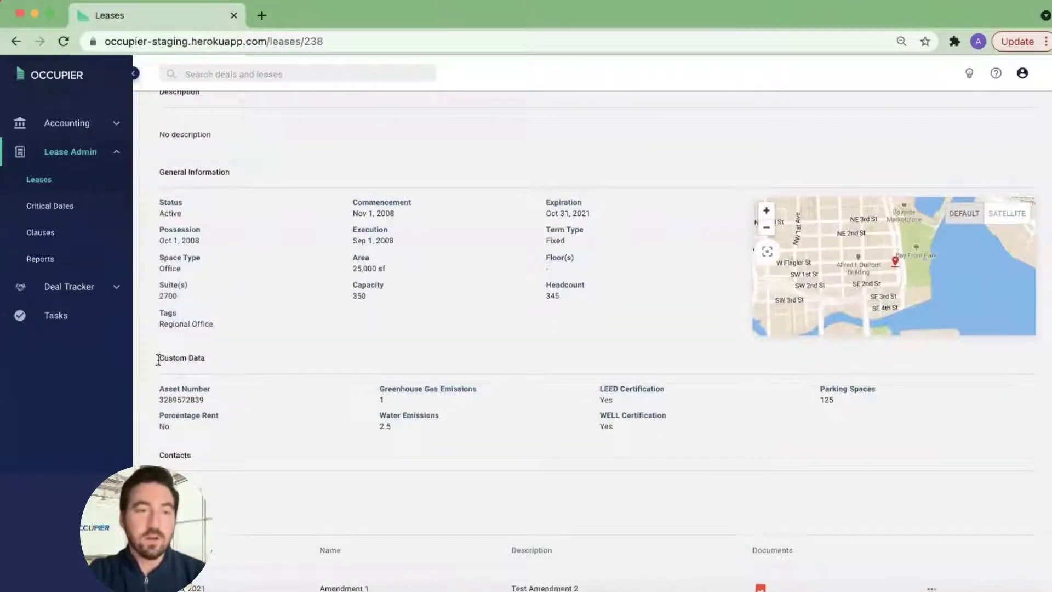
{"action": "left_click_drag", "start_coordinate": [157, 357], "coordinate": [223, 365]}
{"action": "left_click", "coordinate": [224, 365]}
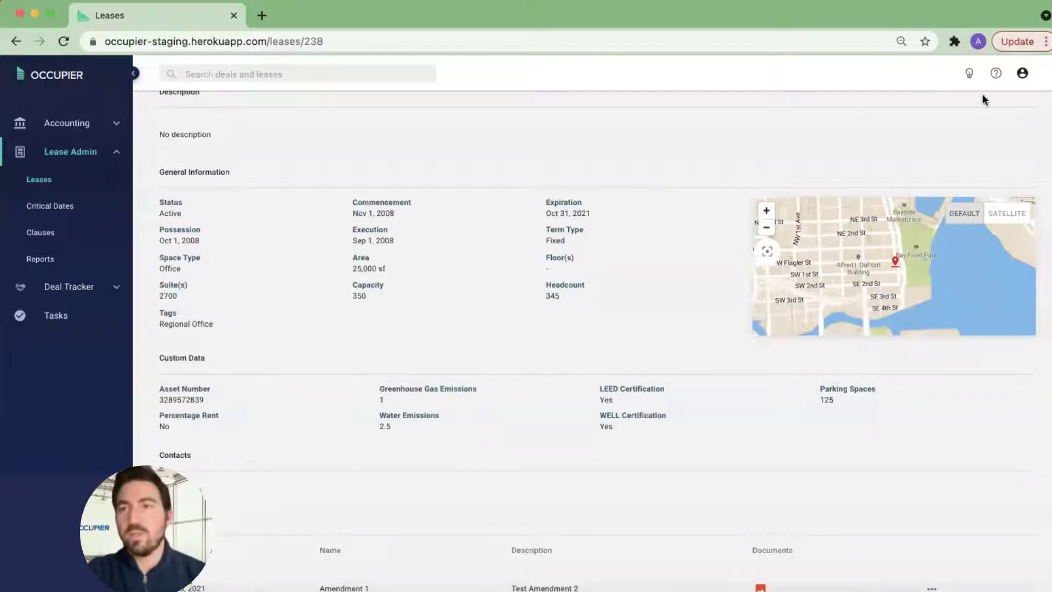
Open the custom fields settings and show the fields defined for leases
{"action": "left_click", "coordinate": [1023, 76]}
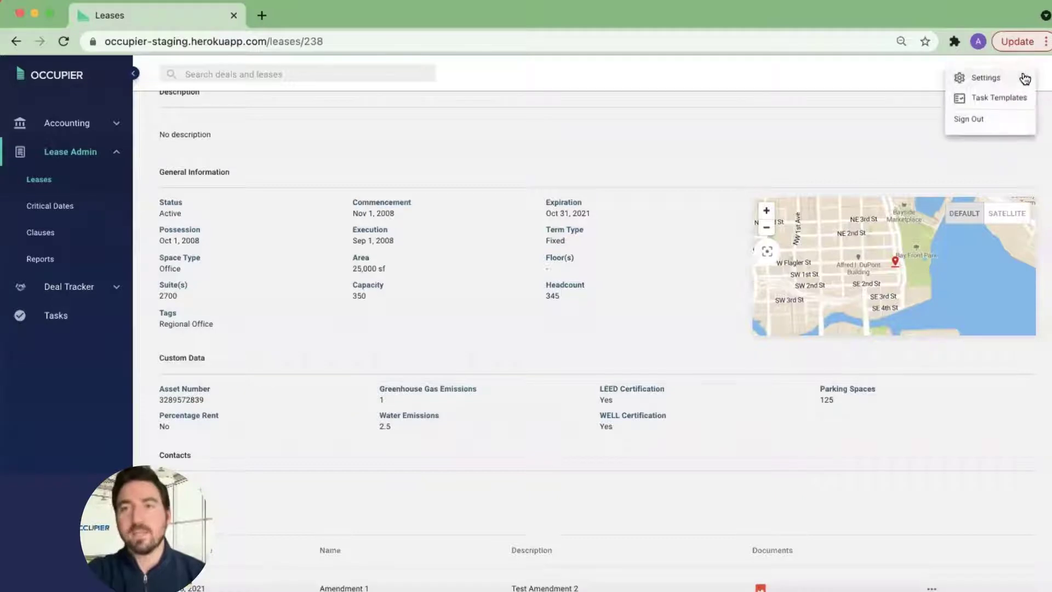
{"action": "left_click", "coordinate": [969, 77]}
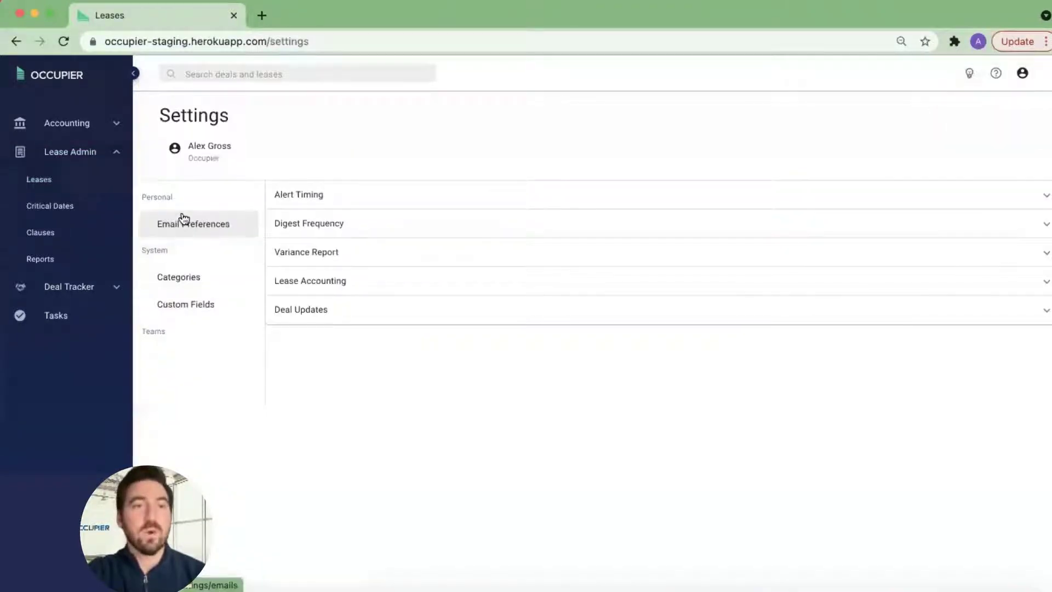
{"action": "left_click", "coordinate": [175, 310]}
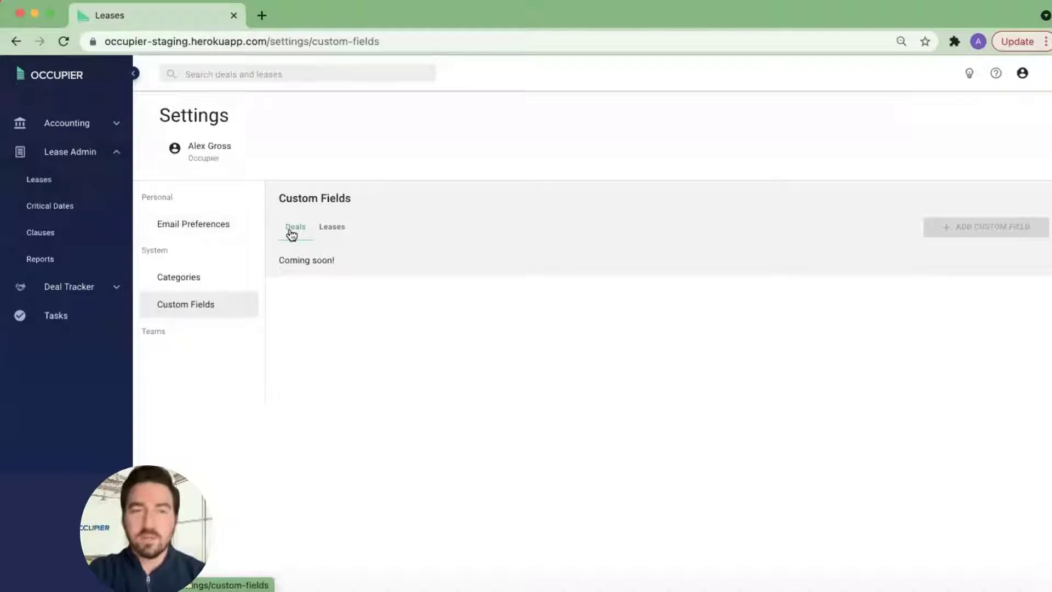
{"action": "left_click", "coordinate": [329, 231]}
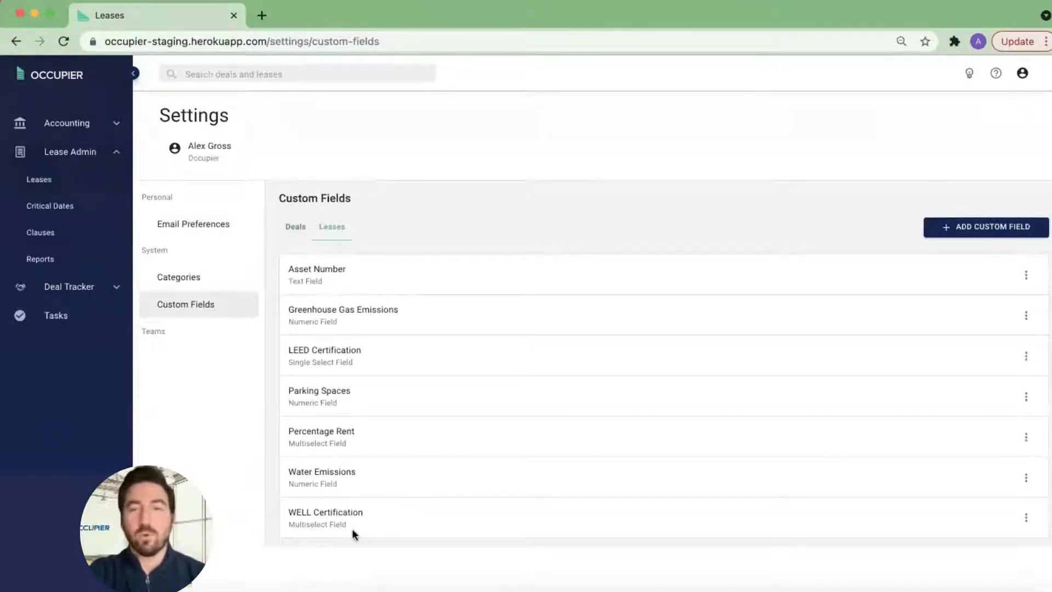
Start a new custom field named Region with the field type Multiselect Field
{"action": "left_click", "coordinate": [956, 236]}
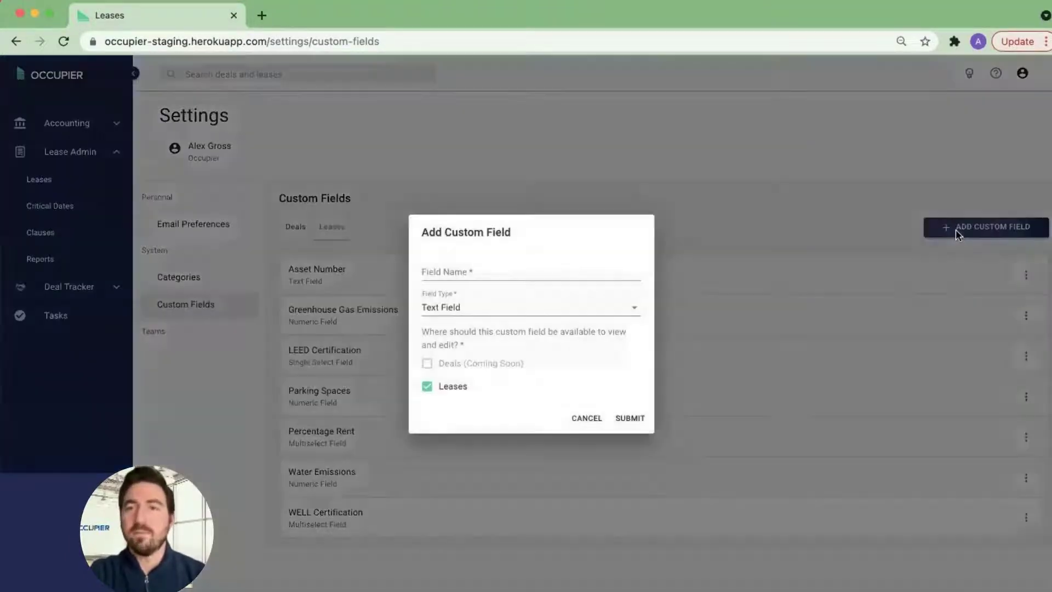
{"action": "left_click", "coordinate": [536, 269]}
{"action": "type", "text": "re"}
{"action": "left_click", "coordinate": [499, 299]}
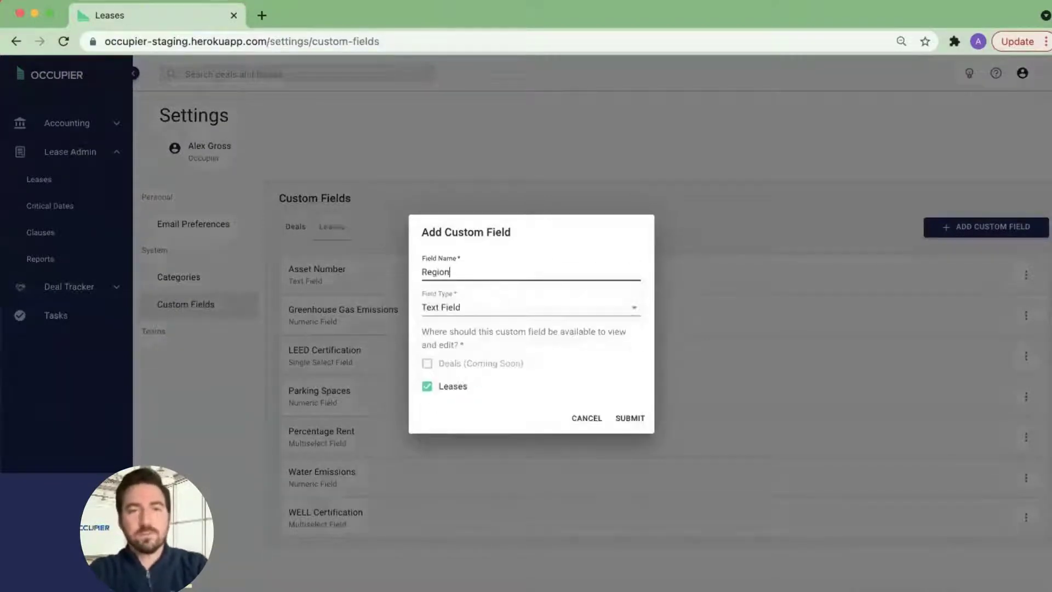
{"action": "left_click", "coordinate": [503, 310]}
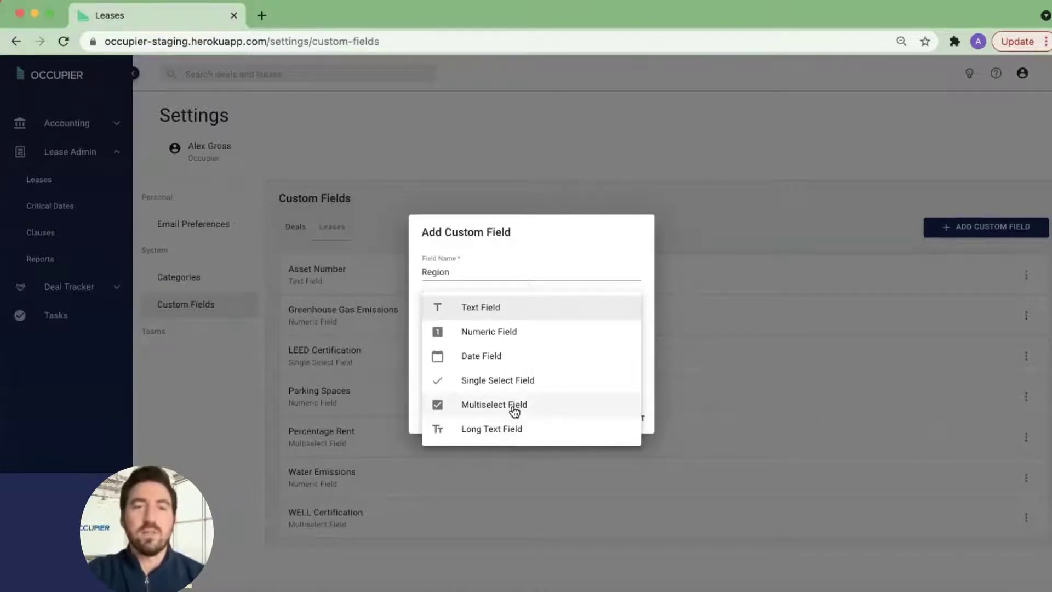
{"action": "left_click", "coordinate": [514, 408]}
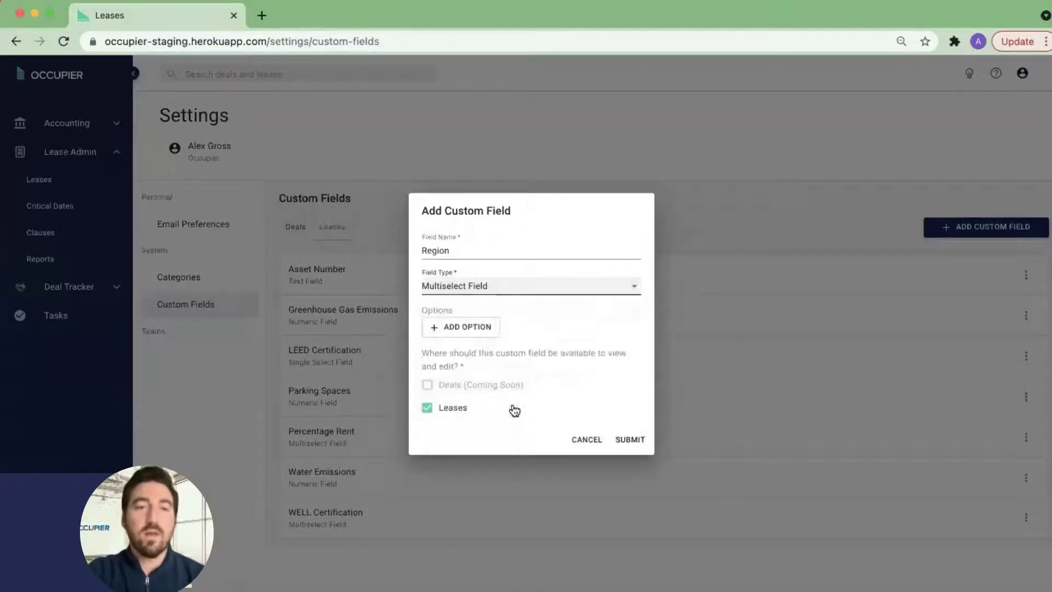
Add the options North America and South America to the Region field
{"action": "left_click", "coordinate": [483, 327]}
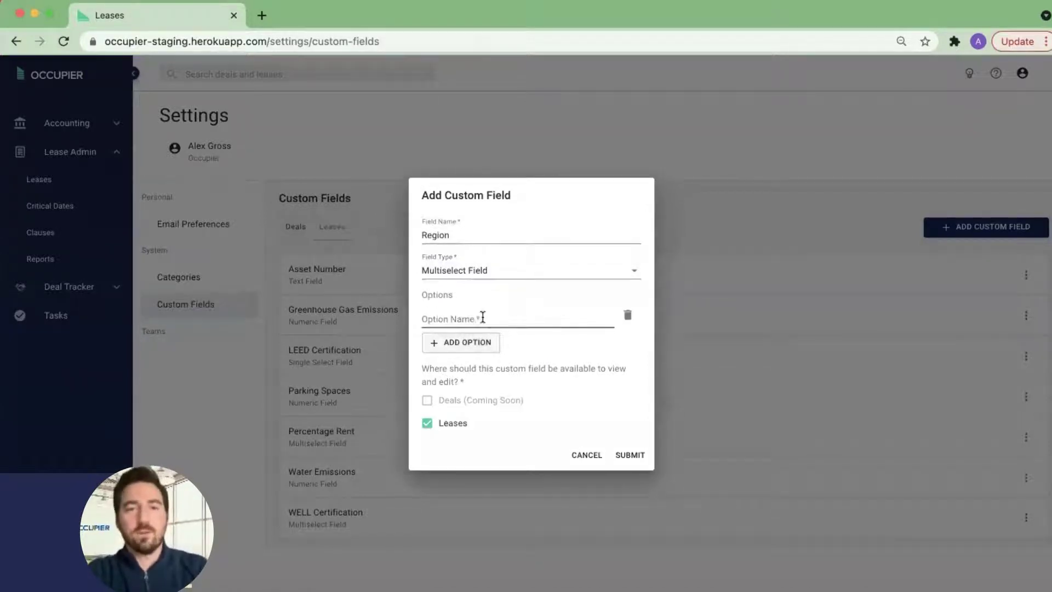
{"action": "left_click", "coordinate": [481, 320]}
{"action": "type", "text": "No"}
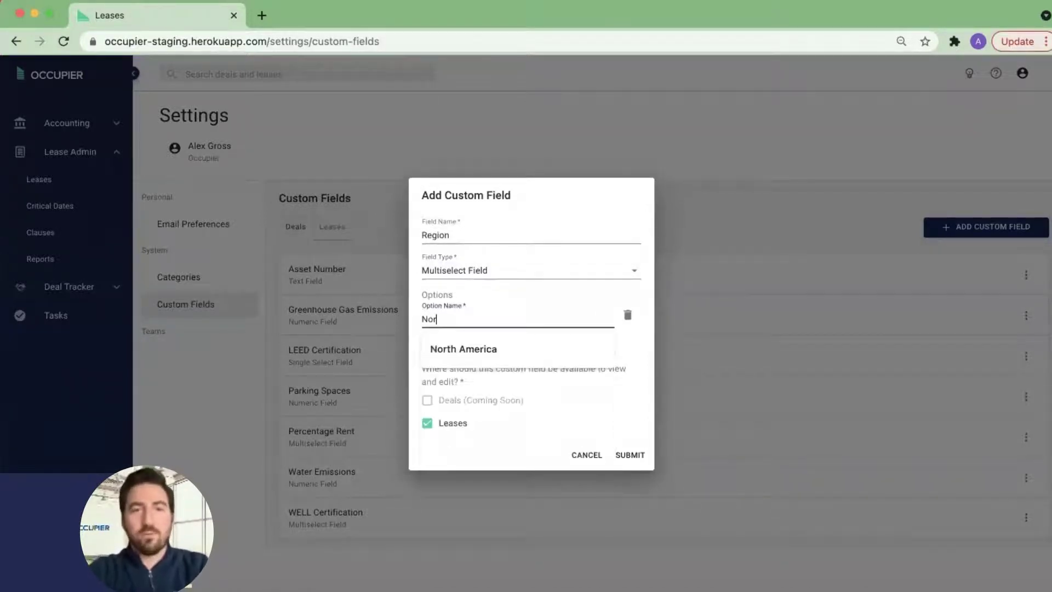
{"action": "type", "text": "rica"}
{"action": "left_click", "coordinate": [461, 350]}
{"action": "left_click", "coordinate": [462, 342]}
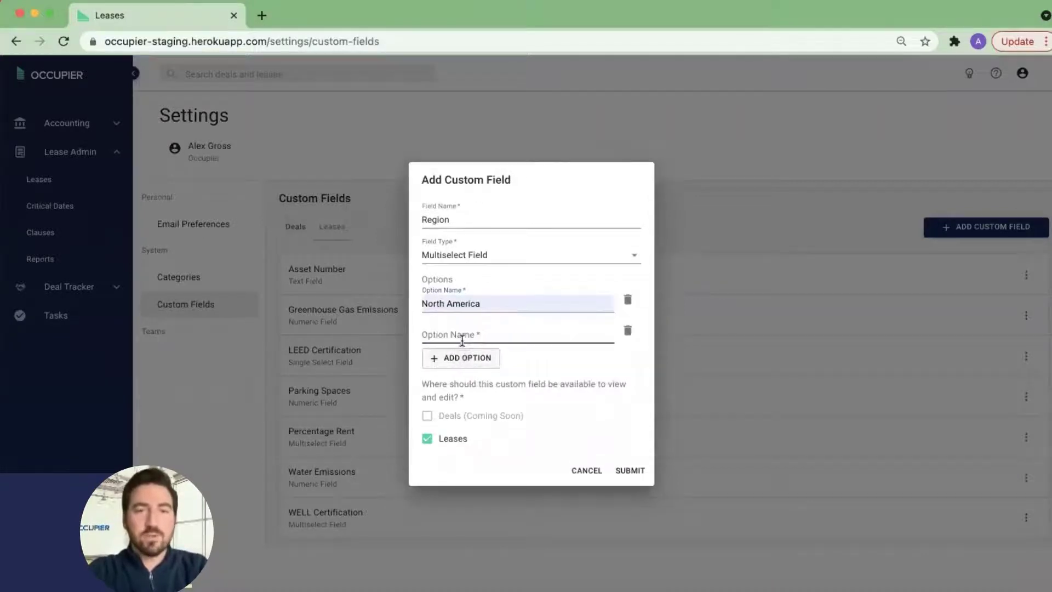
{"action": "left_click", "coordinate": [462, 341]}
{"action": "type", "text": "South America"}
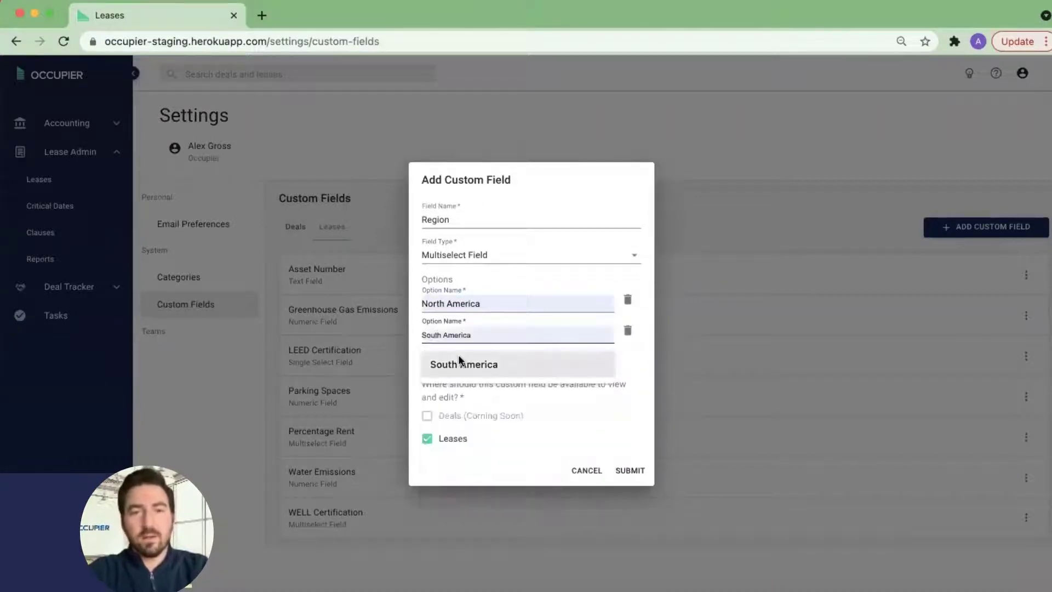
{"action": "left_click", "coordinate": [459, 360]}
Add the options Asia and Europe to the Region field
{"action": "left_click", "coordinate": [460, 359]}
{"action": "left_click", "coordinate": [468, 344]}
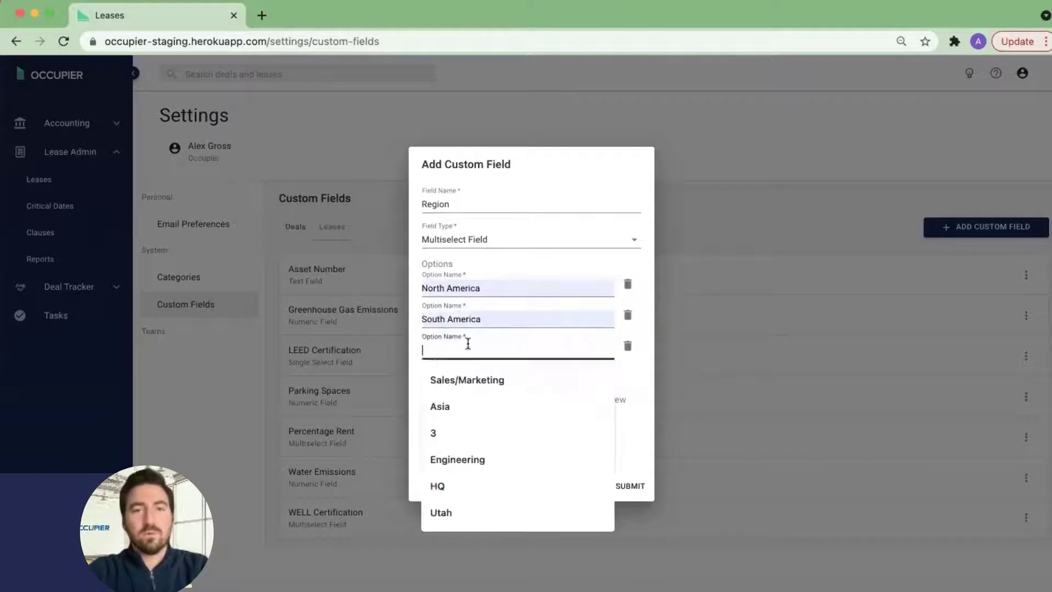
{"action": "type", "text": "Asia"}
{"action": "left_click", "coordinate": [465, 370]}
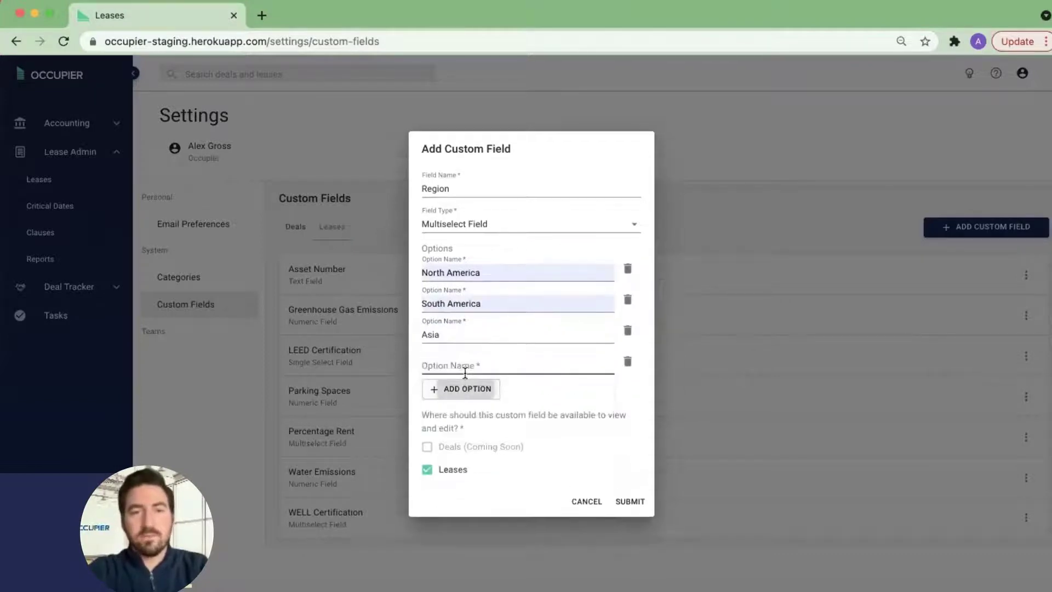
{"action": "left_click", "coordinate": [465, 368]}
{"action": "type", "text": "Europ"}
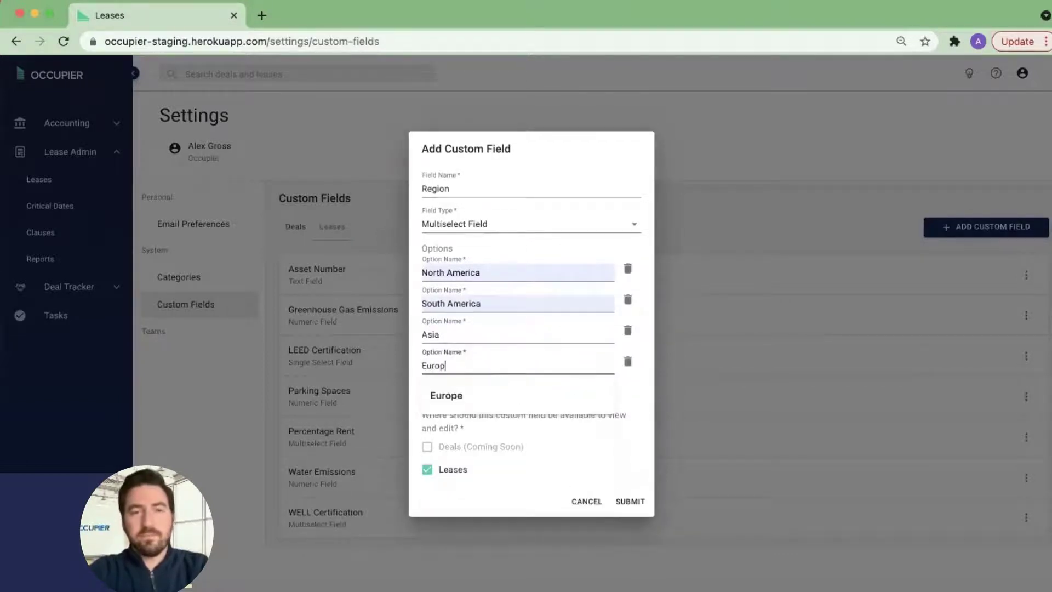
{"action": "type", "text": "e"}
Add the options Australia and Africa to the Region field
{"action": "left_click", "coordinate": [452, 390]}
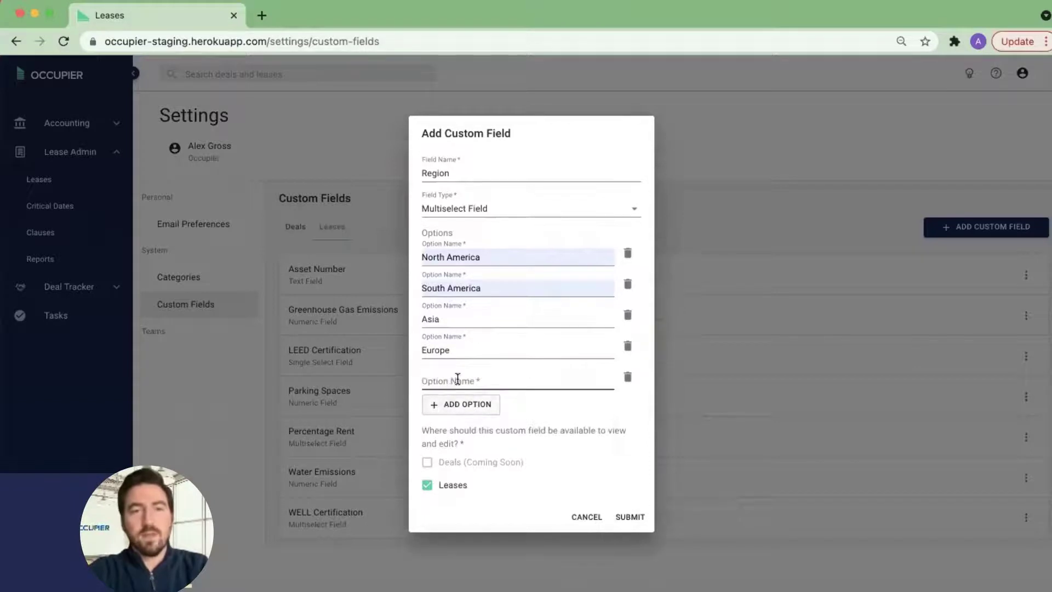
{"action": "left_click", "coordinate": [458, 379]}
{"action": "type", "text": "Australia"}
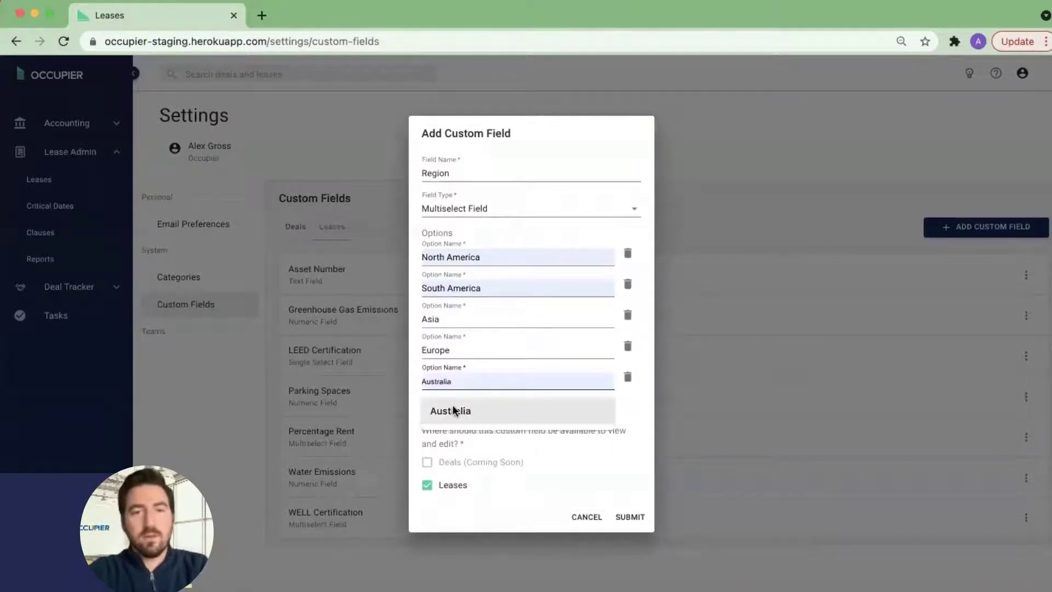
{"action": "left_click", "coordinate": [453, 411]}
{"action": "left_click", "coordinate": [453, 409]}
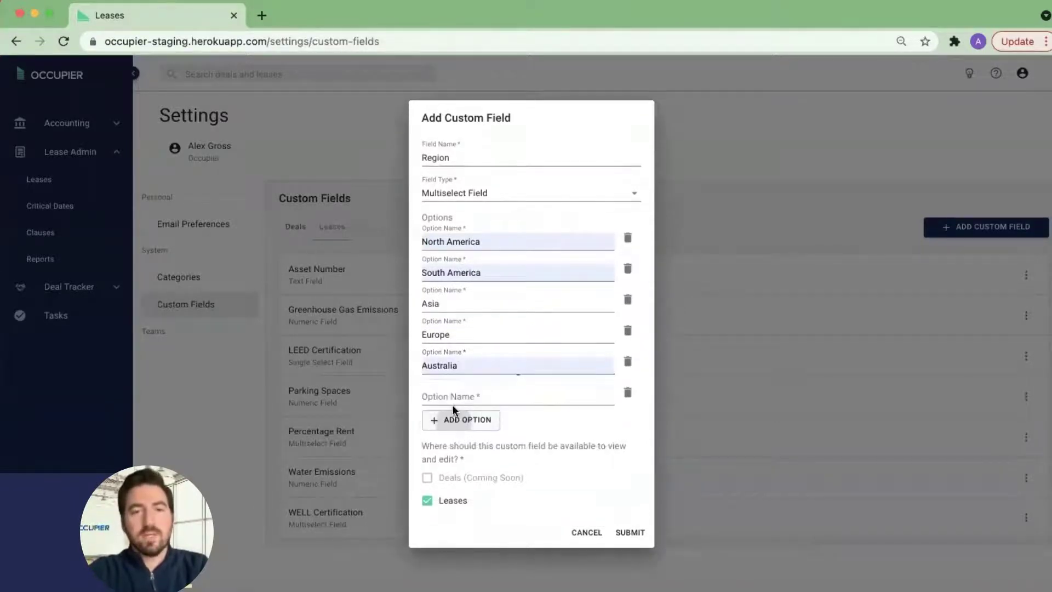
{"action": "left_click", "coordinate": [452, 403]}
{"action": "type", "text": "A"}
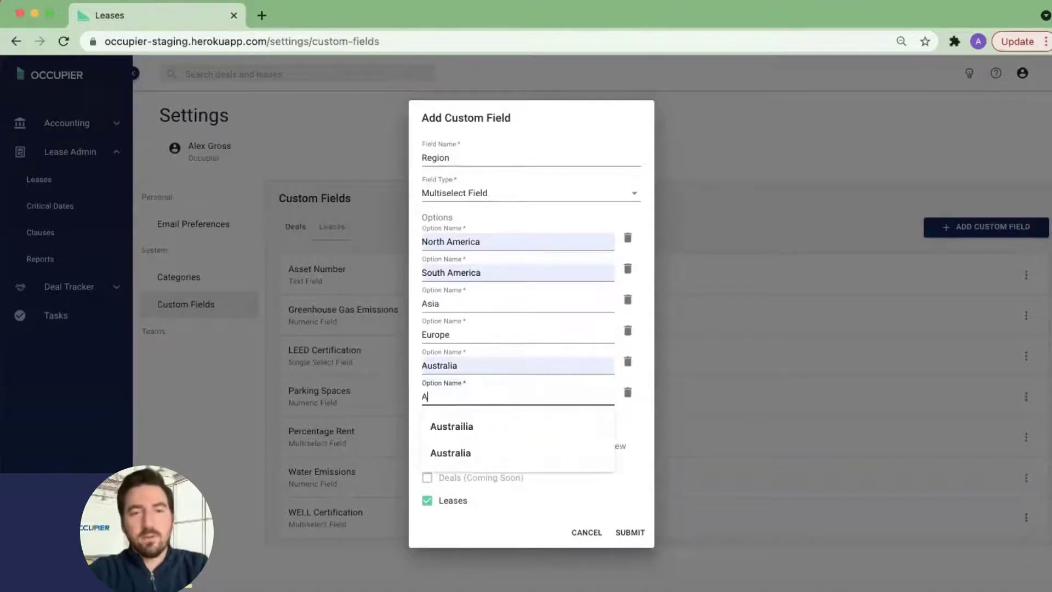
{"action": "type", "text": "frica"}
{"action": "left_click", "coordinate": [598, 425]}
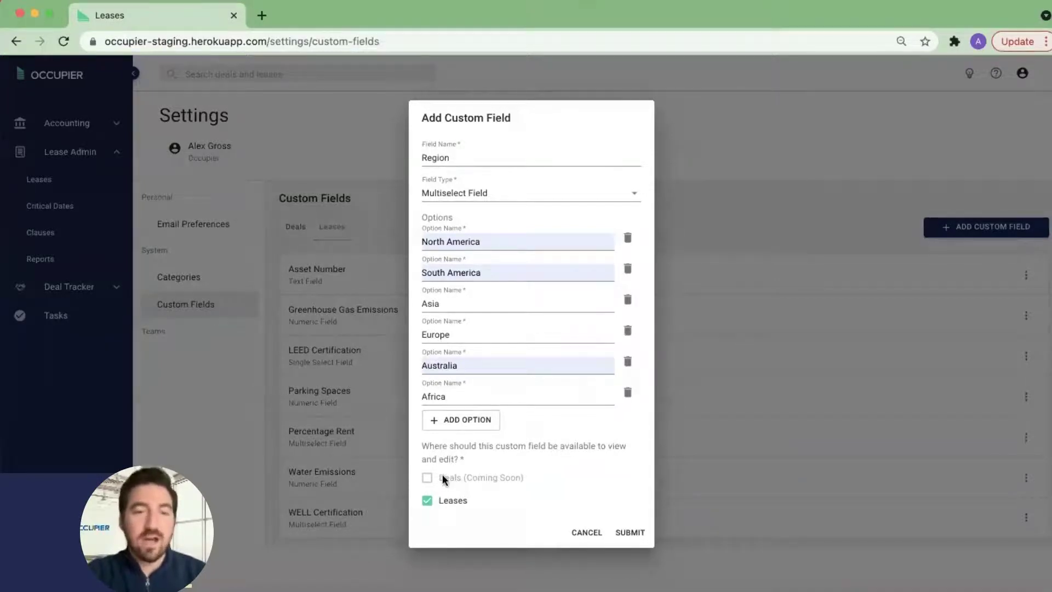
Make the Region field available to view and edit on Leases, and submit the new custom field
{"action": "left_click", "coordinate": [428, 501]}
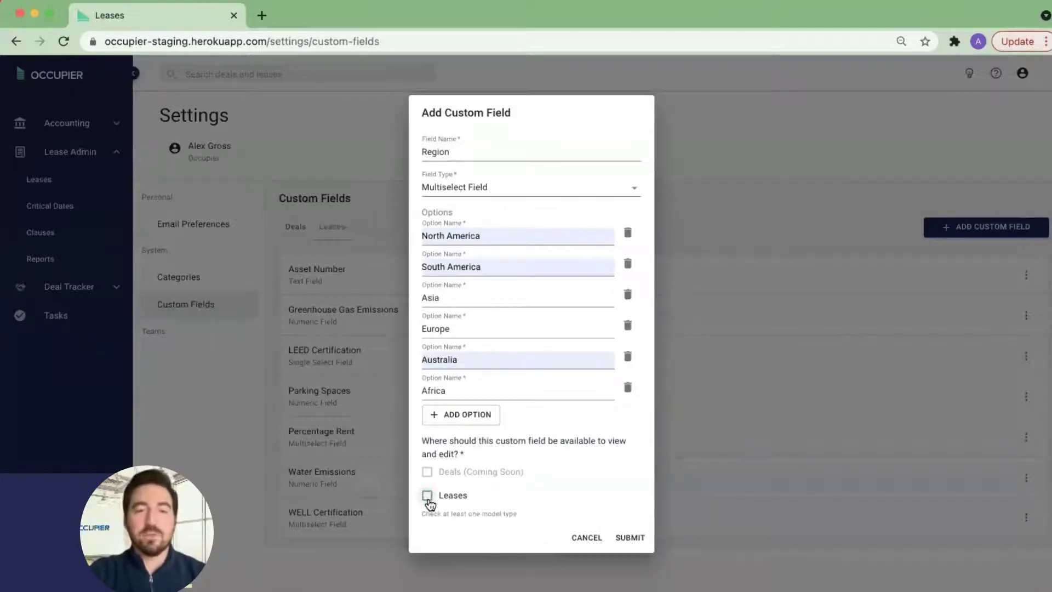
{"action": "left_click", "coordinate": [634, 538]}
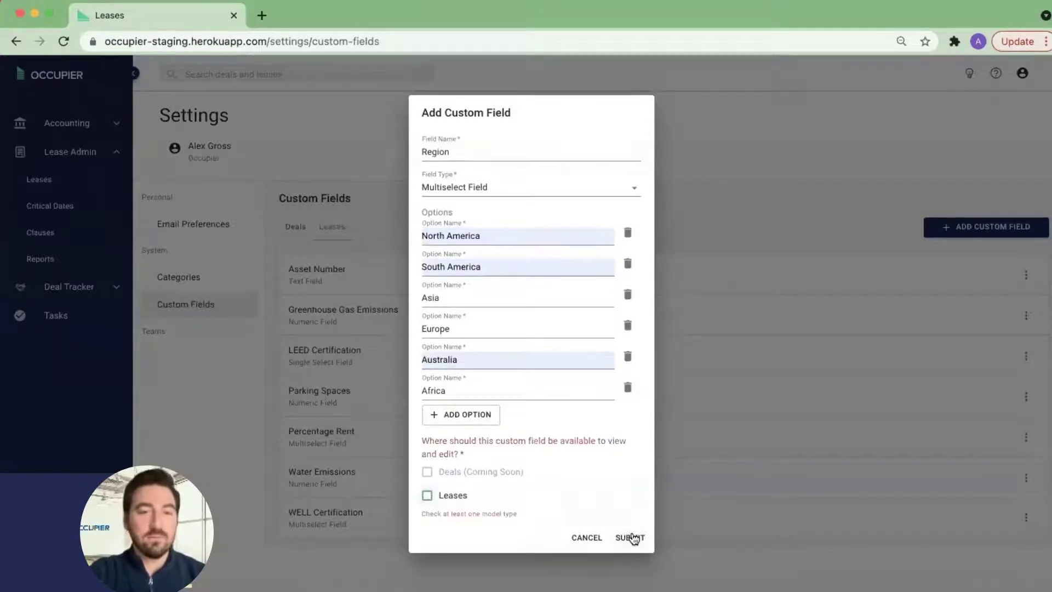
{"action": "left_click", "coordinate": [428, 500]}
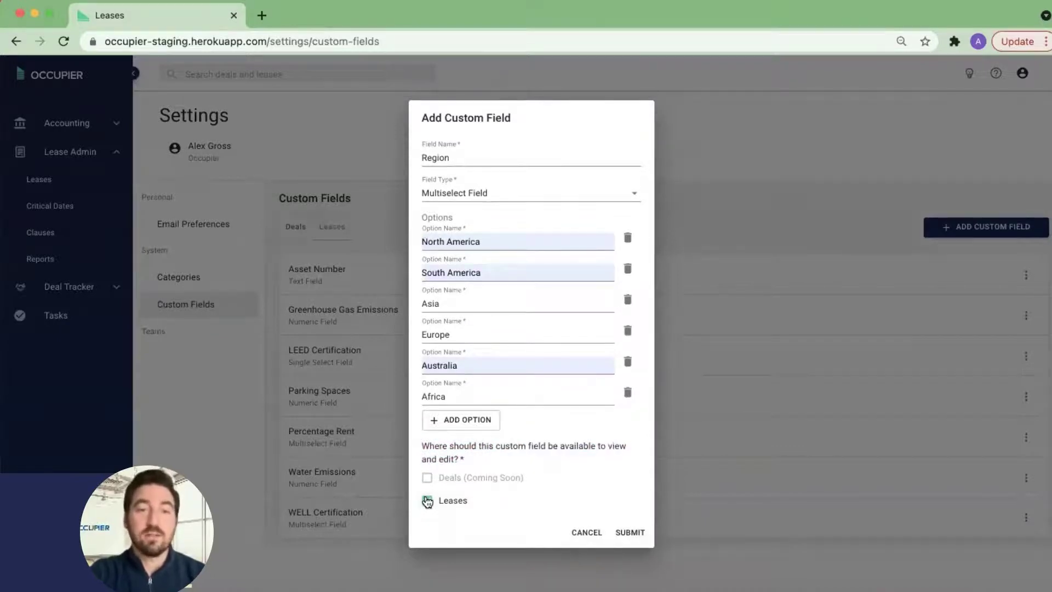
{"action": "left_click", "coordinate": [427, 500]}
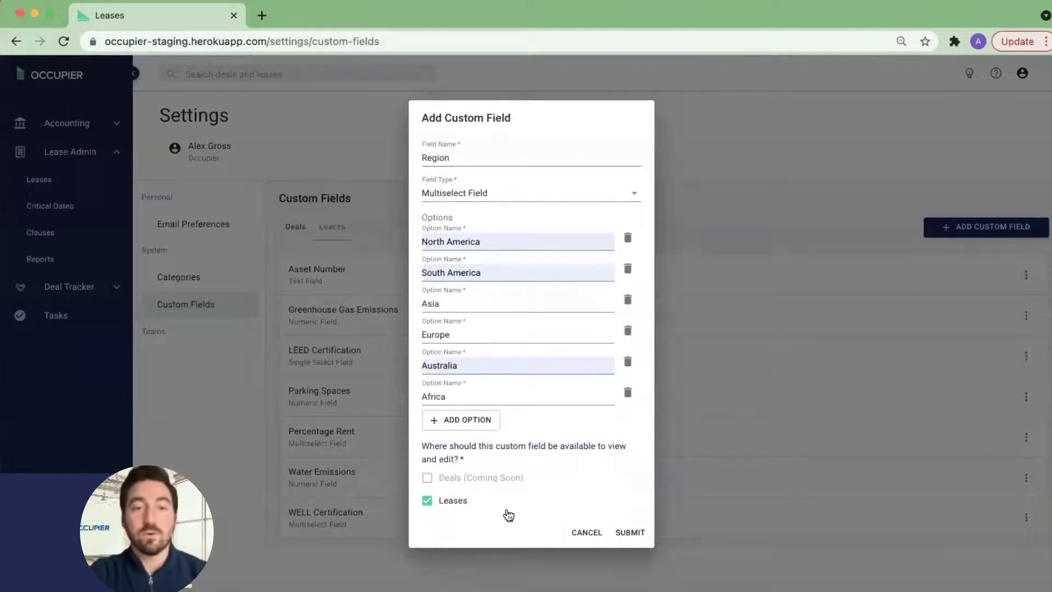
{"action": "left_click", "coordinate": [628, 533]}
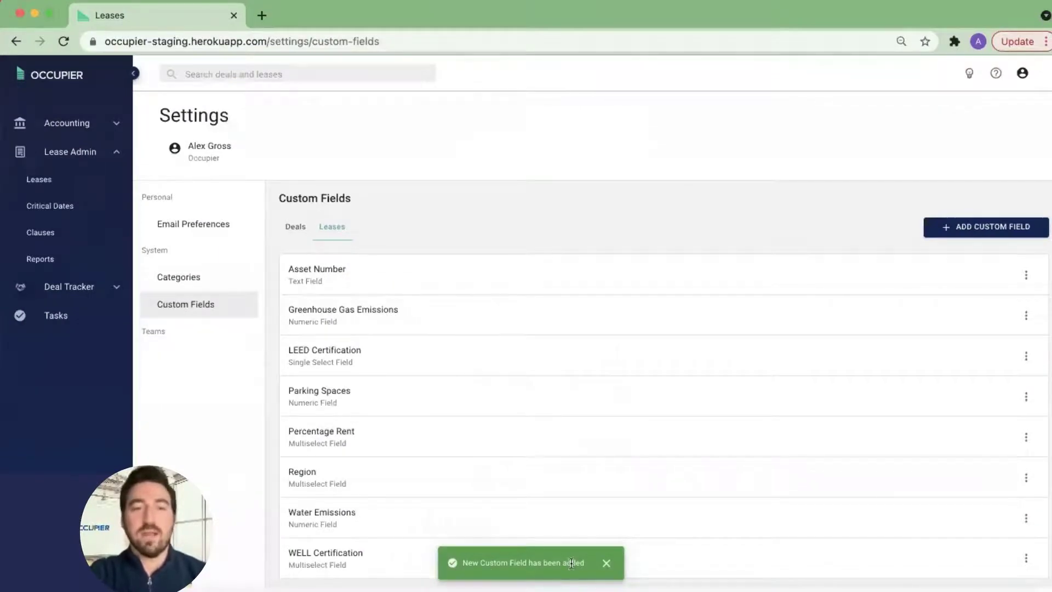
Review the Region custom field's edit form, resubmit it as is, and check the actions offered for the field
{"action": "scroll", "coordinate": [545, 235], "scroll_direction": "down", "scroll_amount": 1}
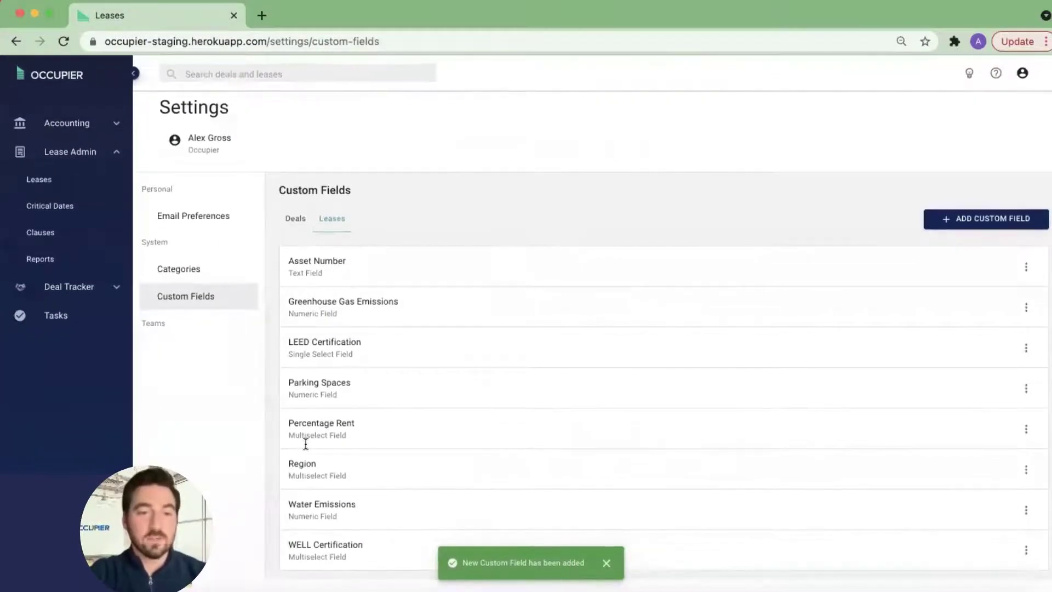
{"action": "left_click", "coordinate": [1027, 472]}
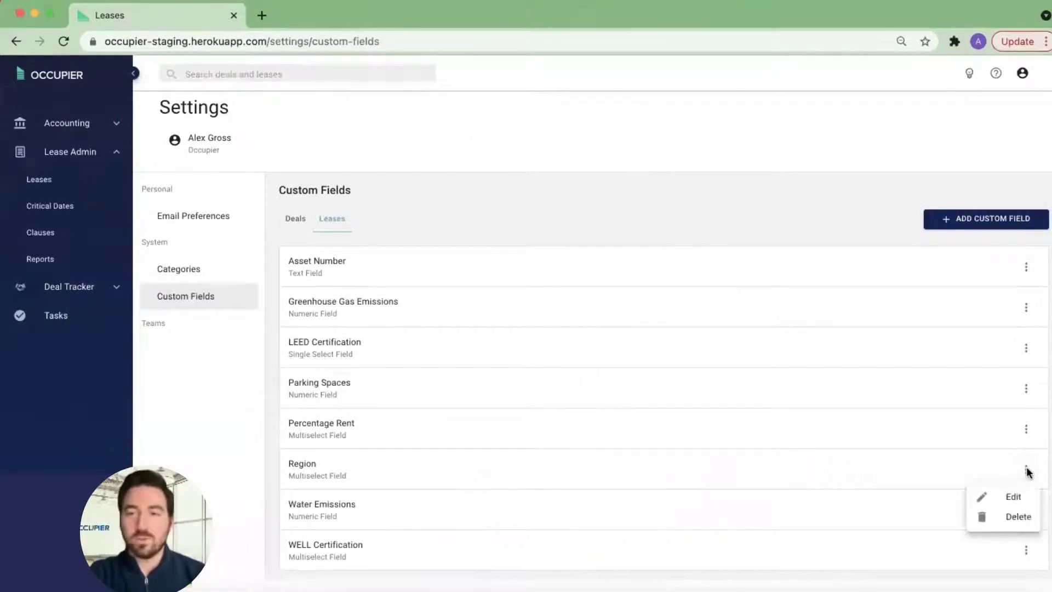
{"action": "left_click", "coordinate": [1024, 498]}
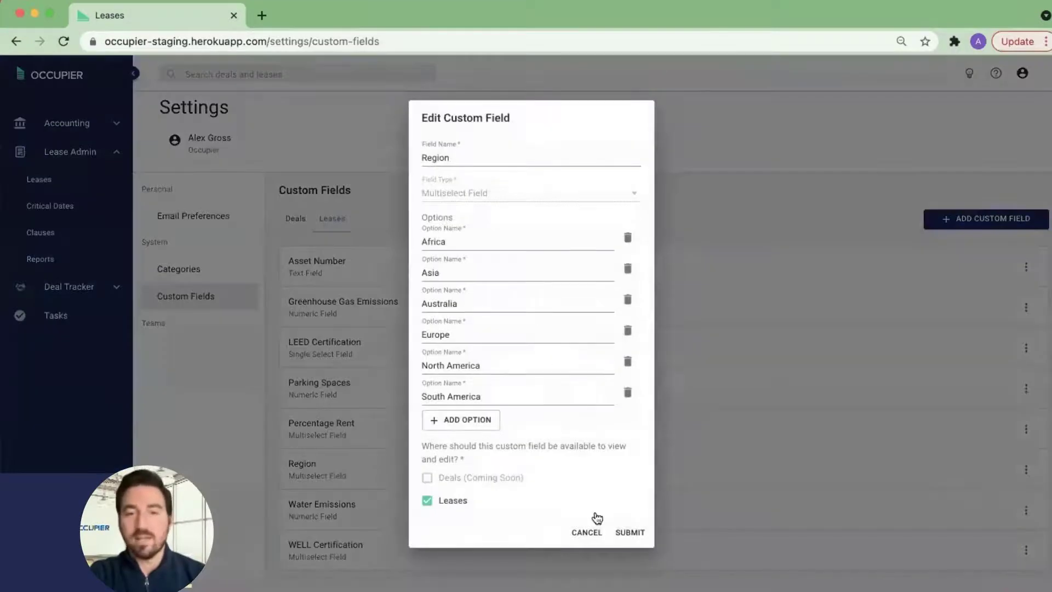
{"action": "left_click", "coordinate": [630, 534]}
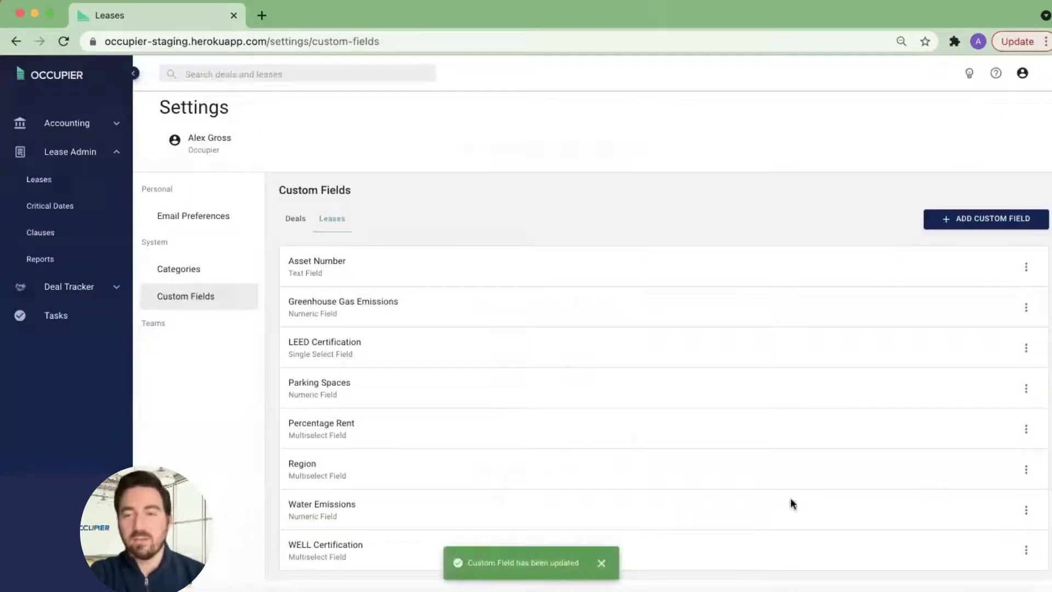
{"action": "left_click", "coordinate": [1022, 469]}
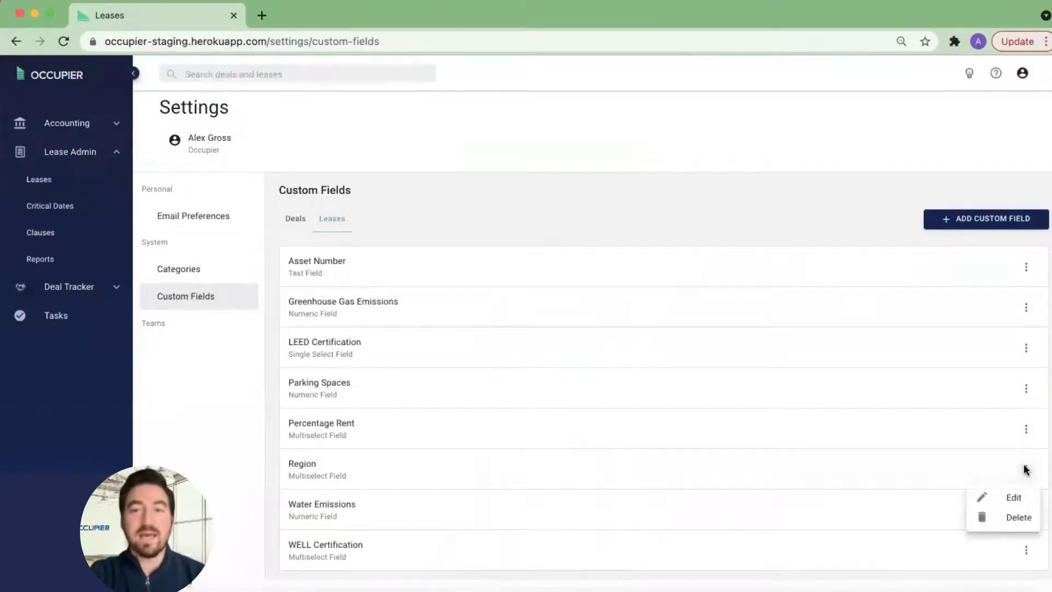
{"action": "left_click", "coordinate": [885, 471]}
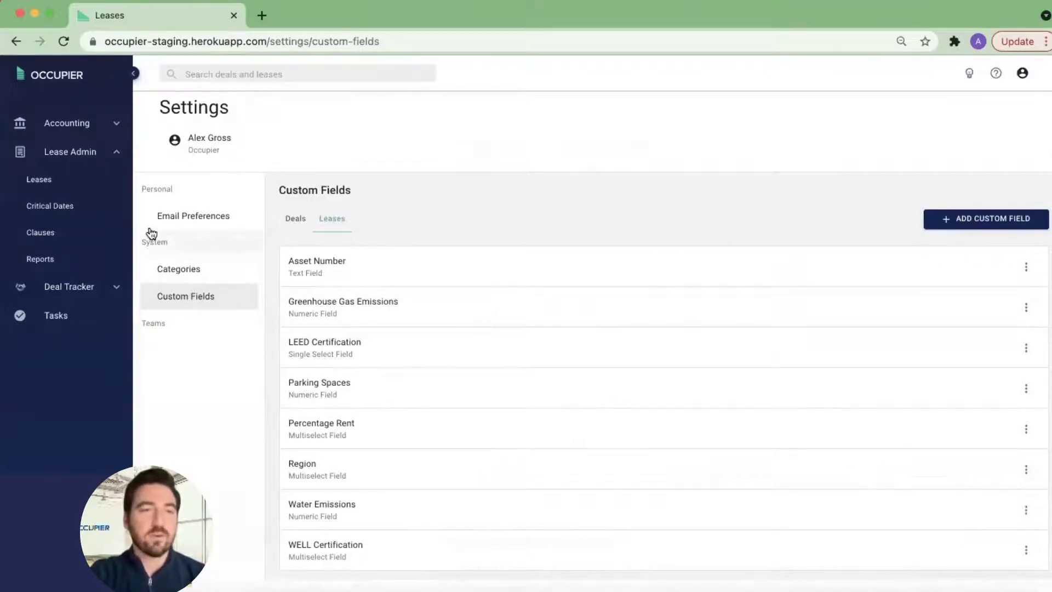
Open the Miami lease from the leases list and check the Region field in its Custom Data
{"action": "left_click", "coordinate": [34, 183]}
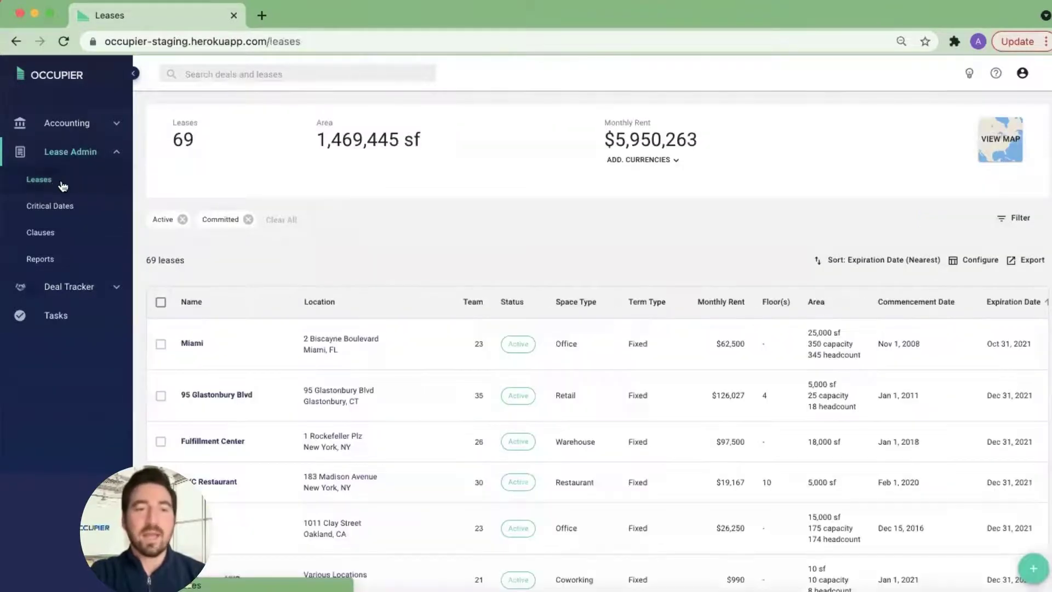
{"action": "left_click", "coordinate": [192, 343]}
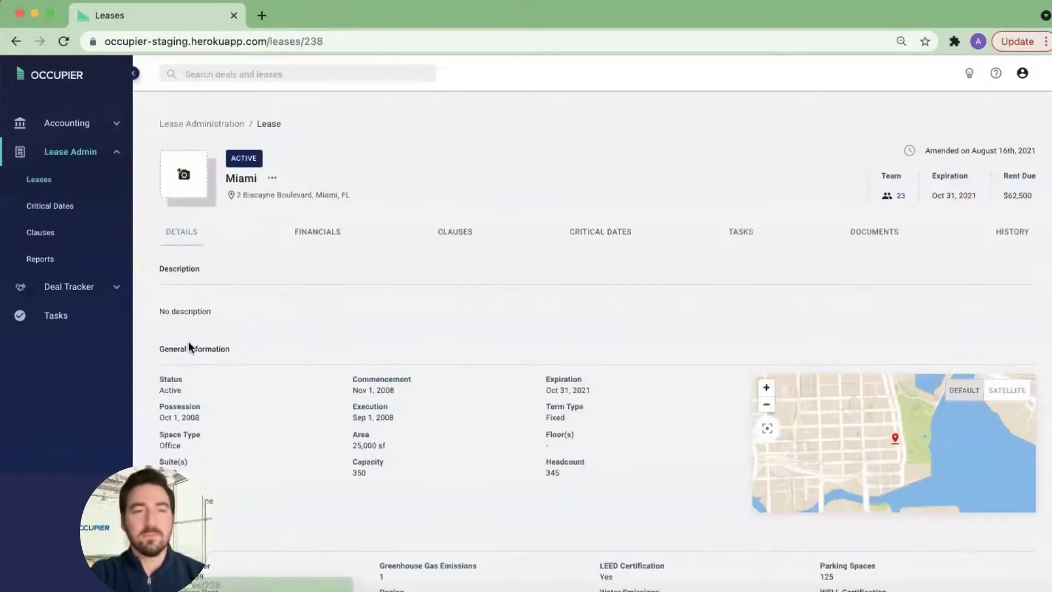
{"action": "scroll", "coordinate": [300, 358], "scroll_direction": "down", "scroll_amount": 4}
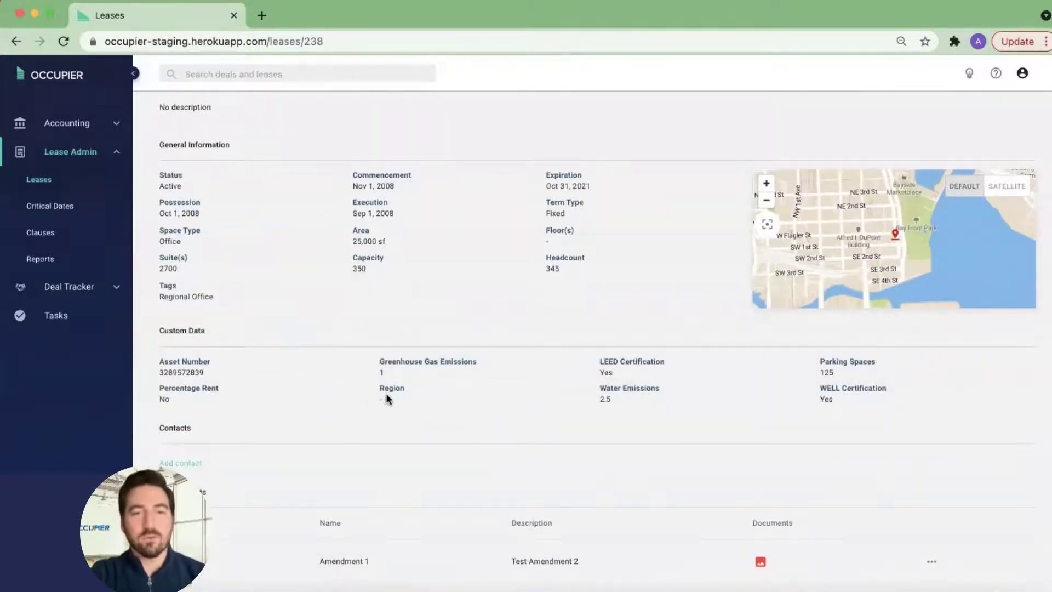
{"action": "triple_click", "coordinate": [407, 389]}
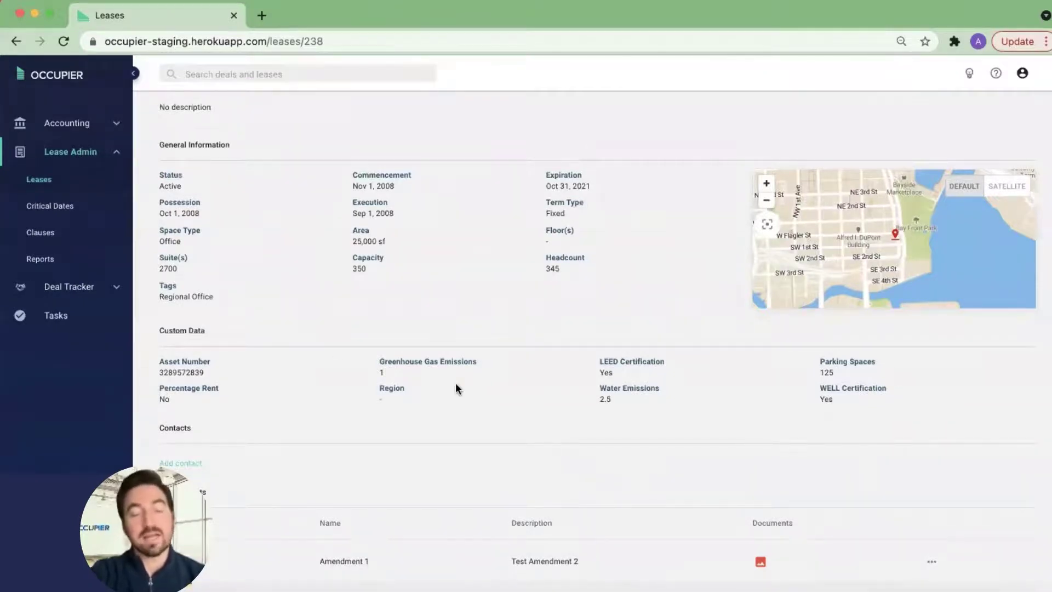
{"action": "scroll", "coordinate": [416, 390], "scroll_direction": "up", "scroll_amount": 4}
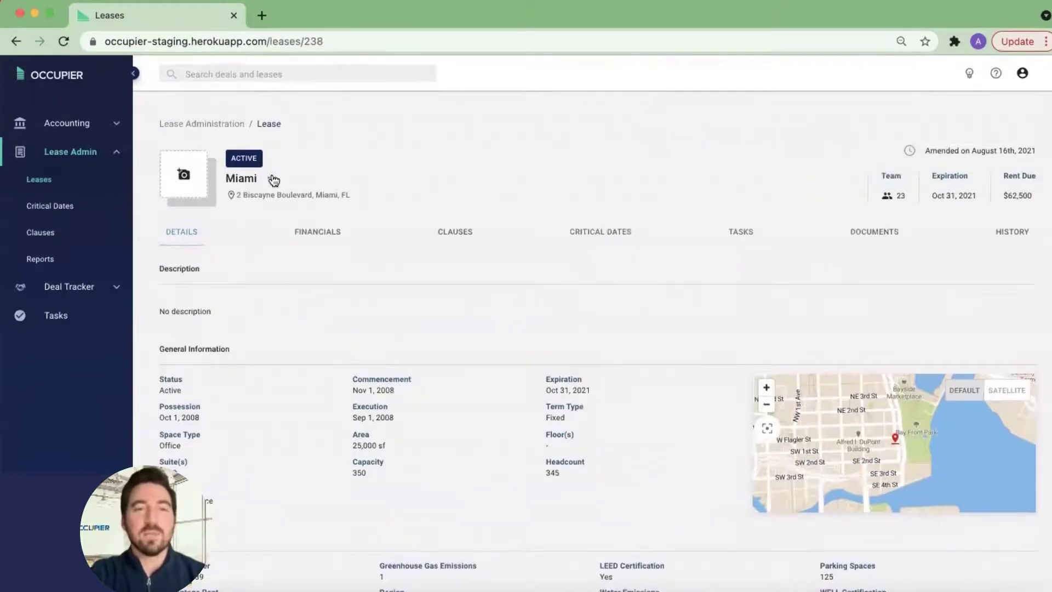
Open the Miami lease for editing and look over the Custom Data section of its Lease Info form
{"action": "left_click", "coordinate": [273, 180]}
{"action": "left_click", "coordinate": [261, 197]}
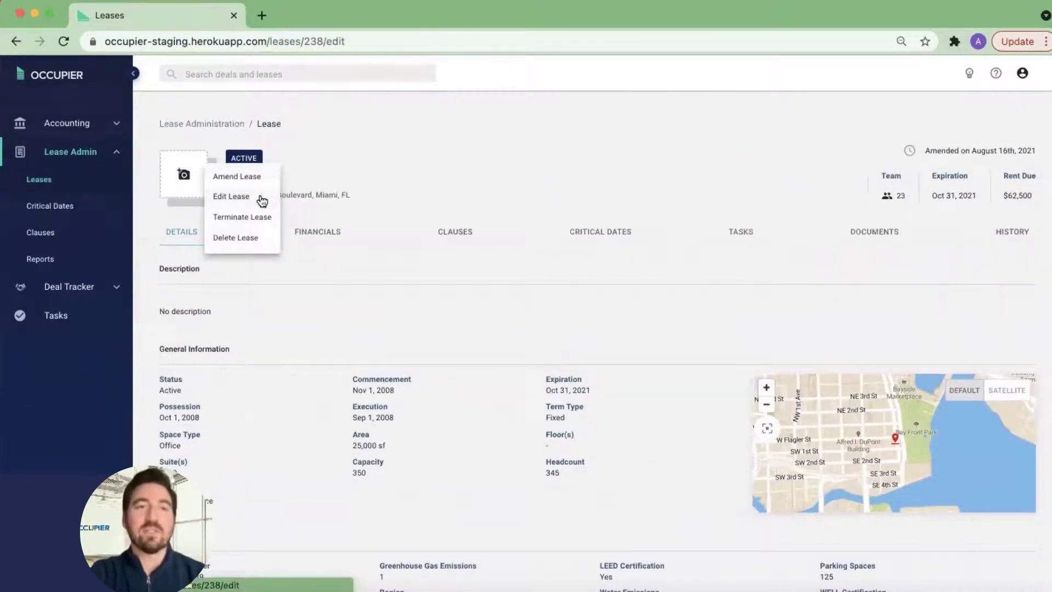
{"action": "scroll", "coordinate": [402, 292], "scroll_direction": "down", "scroll_amount": 15}
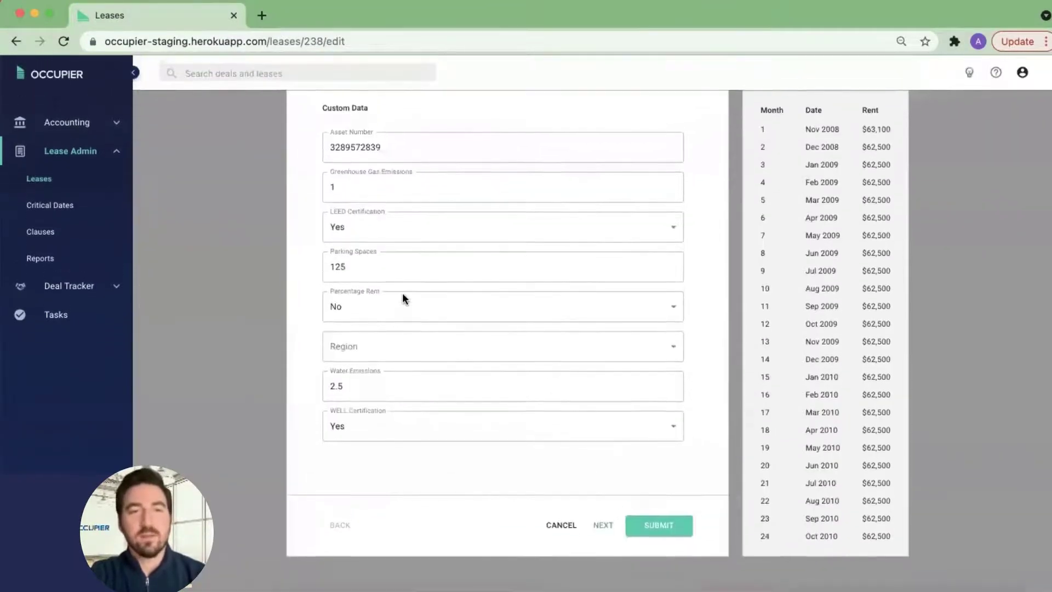
{"action": "scroll", "coordinate": [403, 292], "scroll_direction": "up", "scroll_amount": 15}
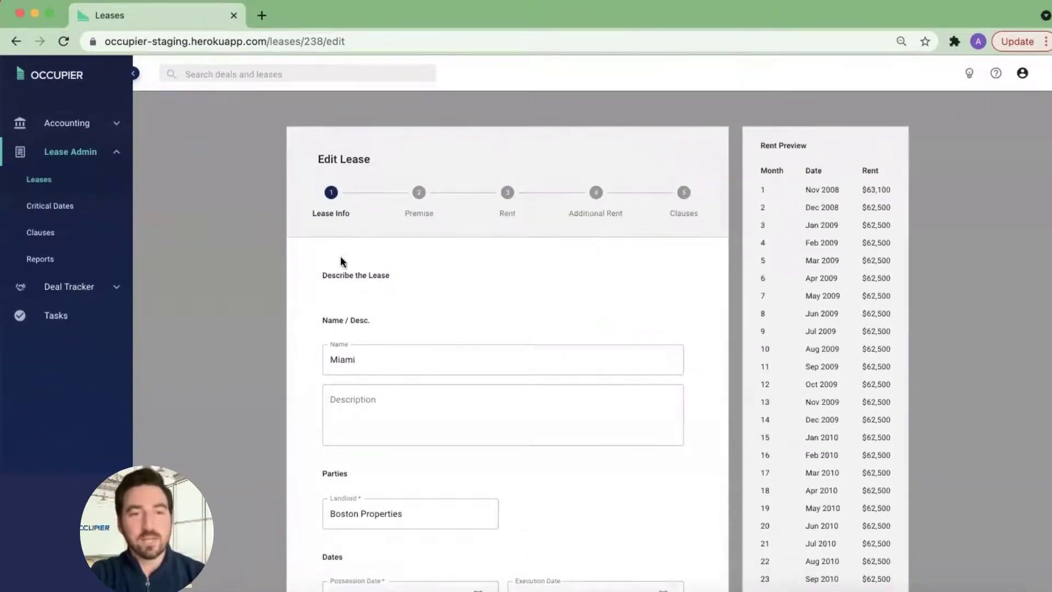
{"action": "scroll", "coordinate": [340, 261], "scroll_direction": "down", "scroll_amount": 5}
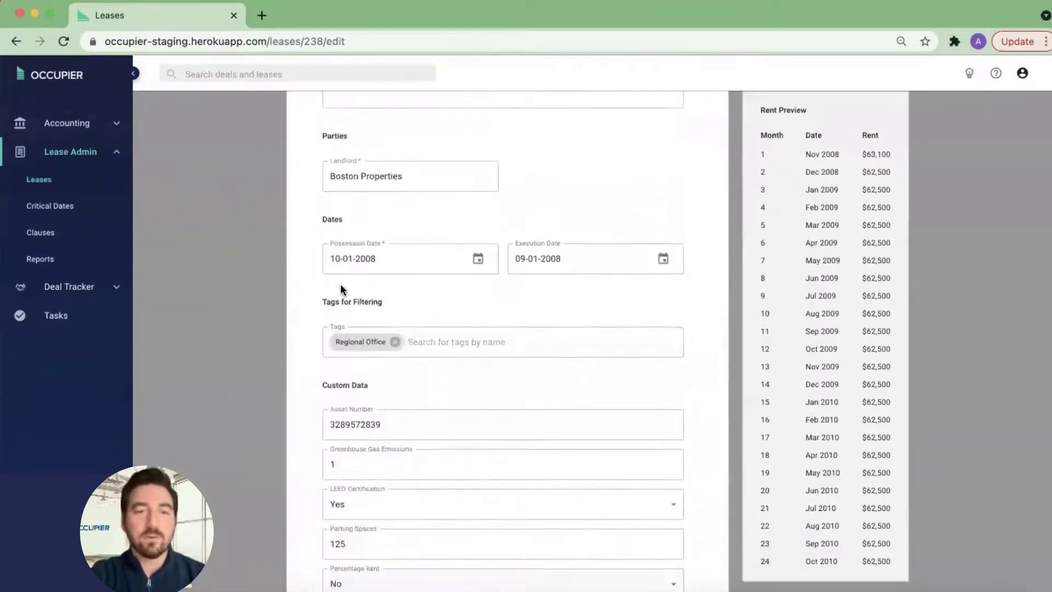
{"action": "scroll", "coordinate": [341, 289], "scroll_direction": "down", "scroll_amount": 3}
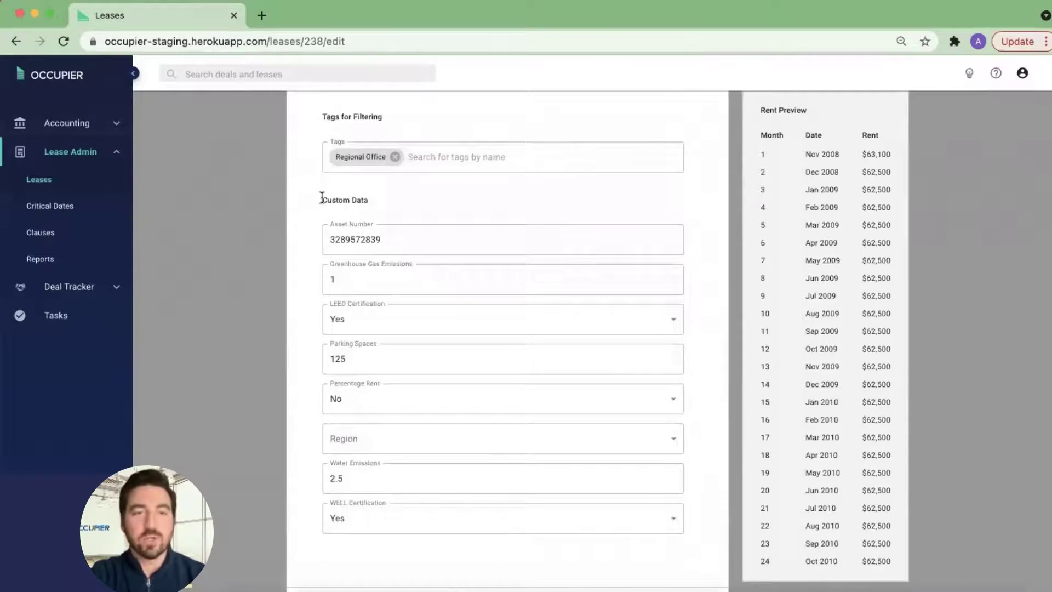
{"action": "left_click_drag", "start_coordinate": [323, 199], "coordinate": [386, 203]}
{"action": "left_click", "coordinate": [385, 198]}
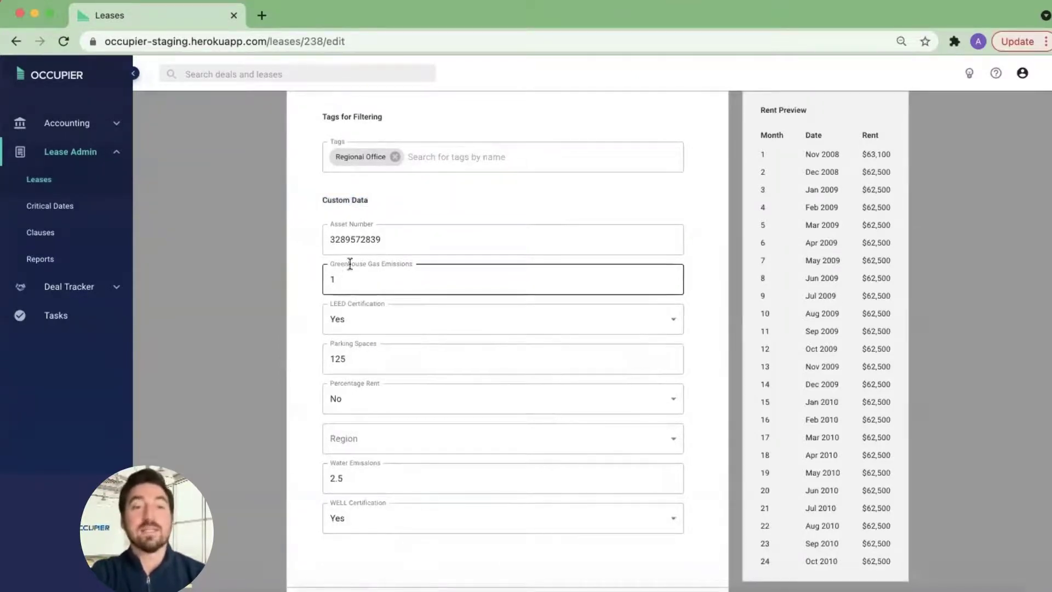
Set the Miami lease's Region to North America, submit the lease, and check its updated Custom Data
{"action": "left_click", "coordinate": [345, 438]}
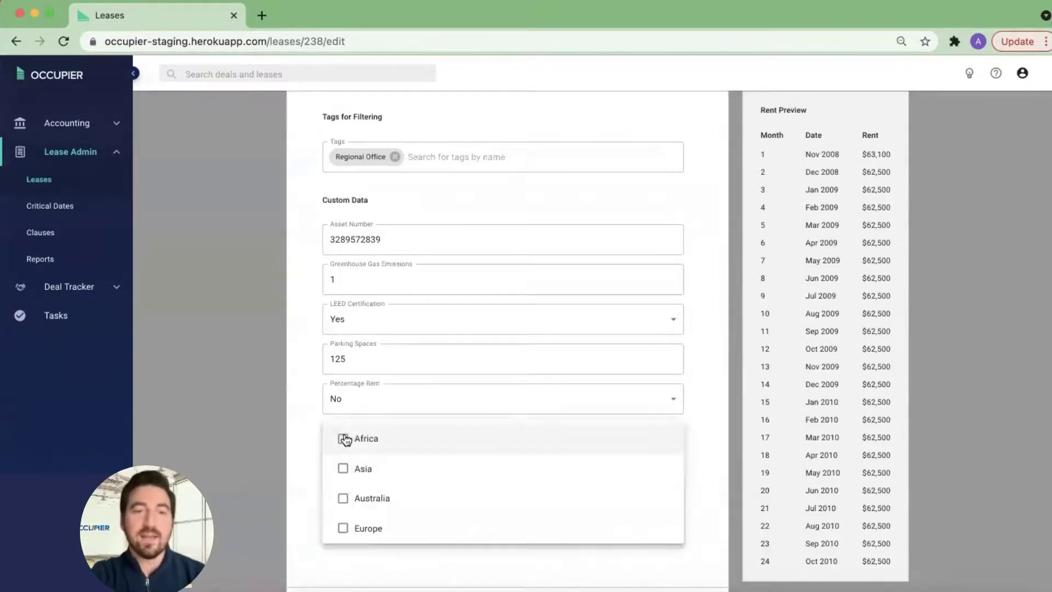
{"action": "scroll", "coordinate": [416, 487], "scroll_direction": "down", "scroll_amount": 2}
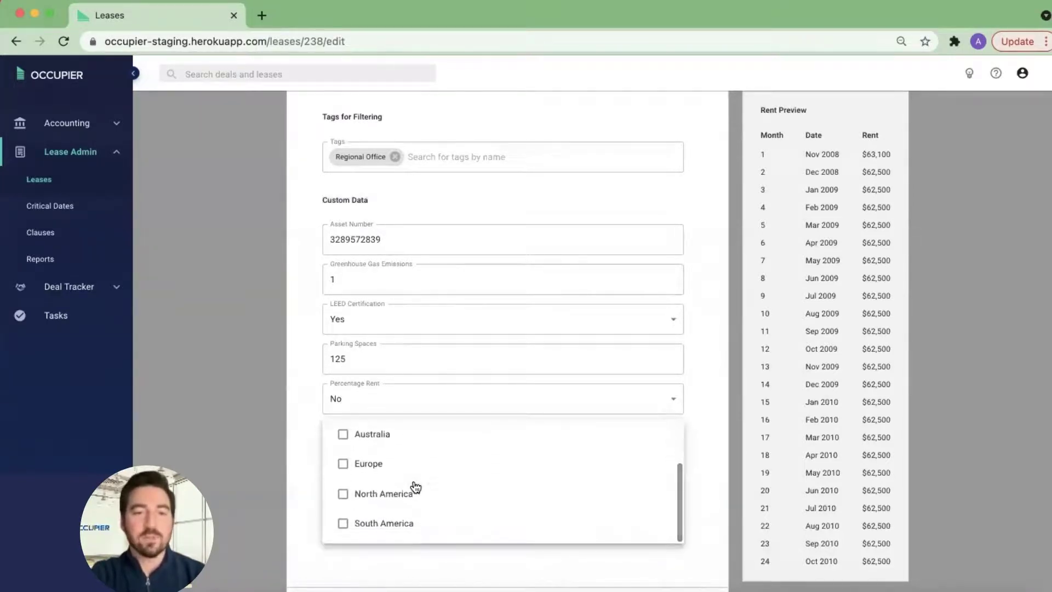
{"action": "left_click", "coordinate": [343, 495]}
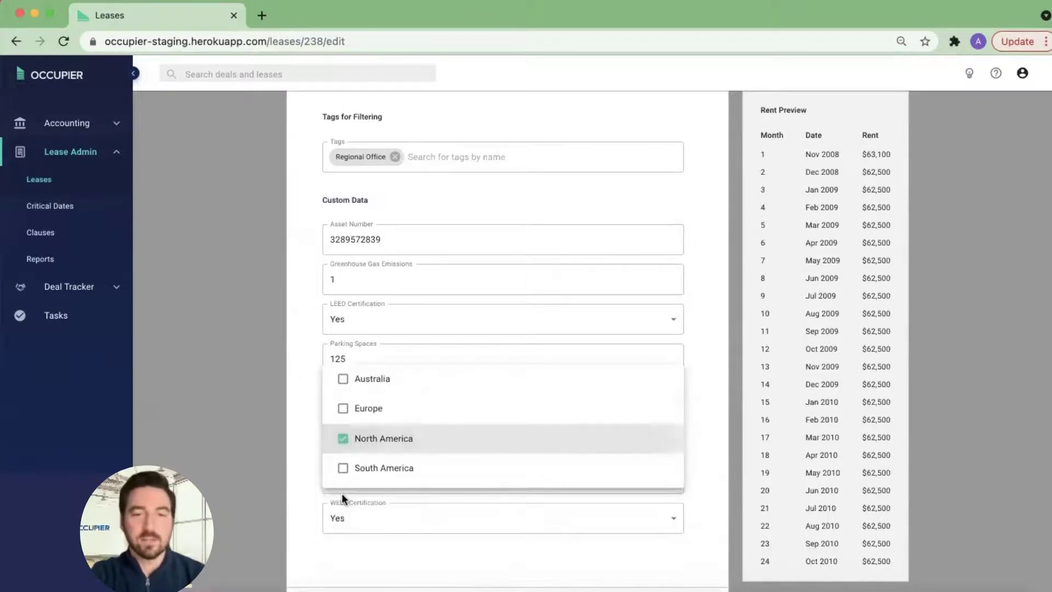
{"action": "left_click", "coordinate": [511, 553]}
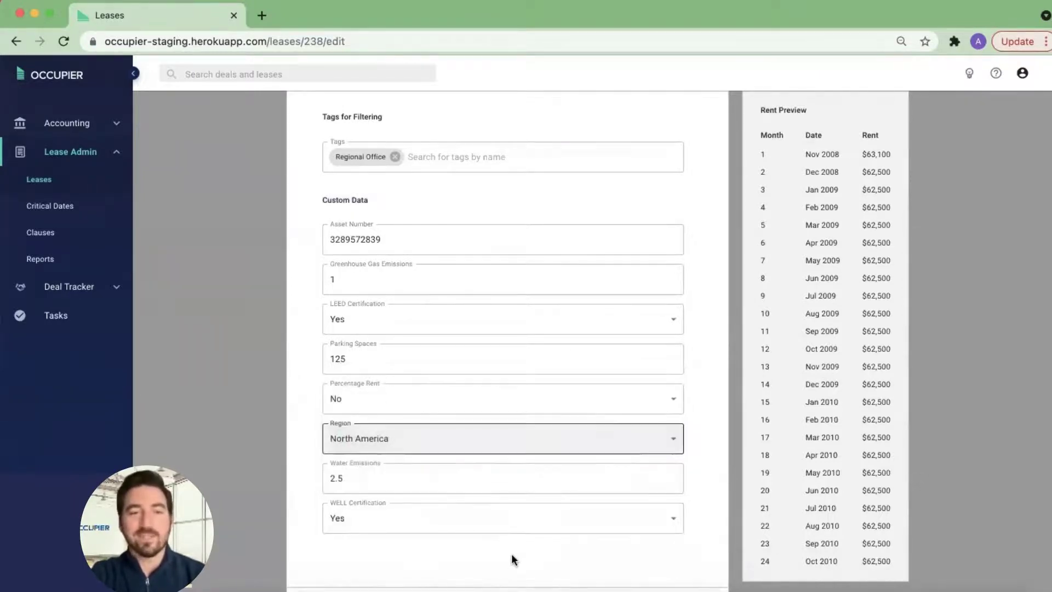
{"action": "scroll", "coordinate": [521, 553], "scroll_direction": "down", "scroll_amount": 2}
{"action": "left_click", "coordinate": [671, 528]}
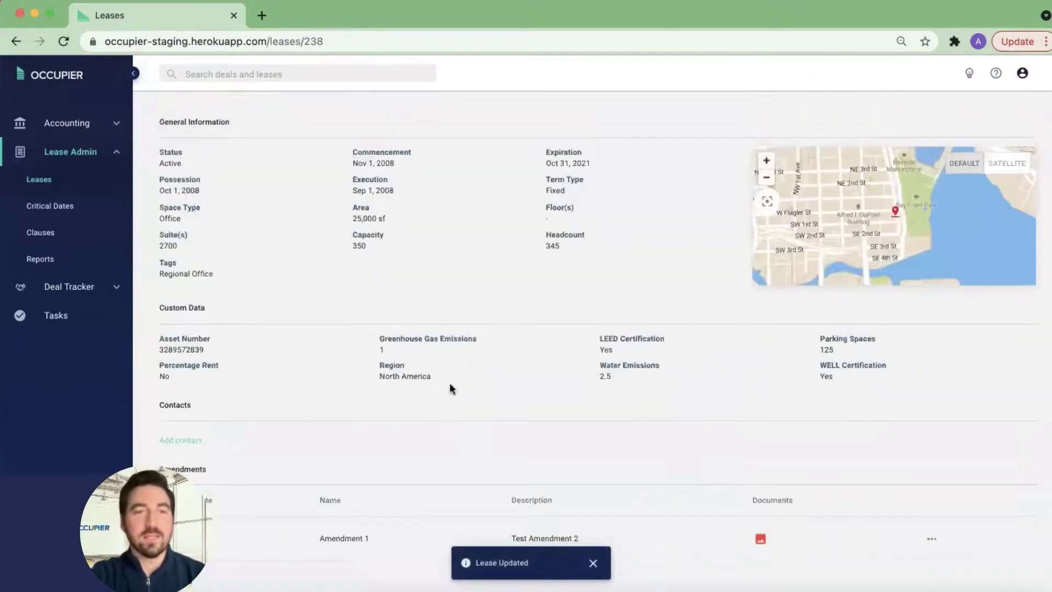
{"action": "scroll", "coordinate": [450, 383], "scroll_direction": "up", "scroll_amount": 3}
{"action": "scroll", "coordinate": [439, 419], "scroll_direction": "down", "scroll_amount": 1}
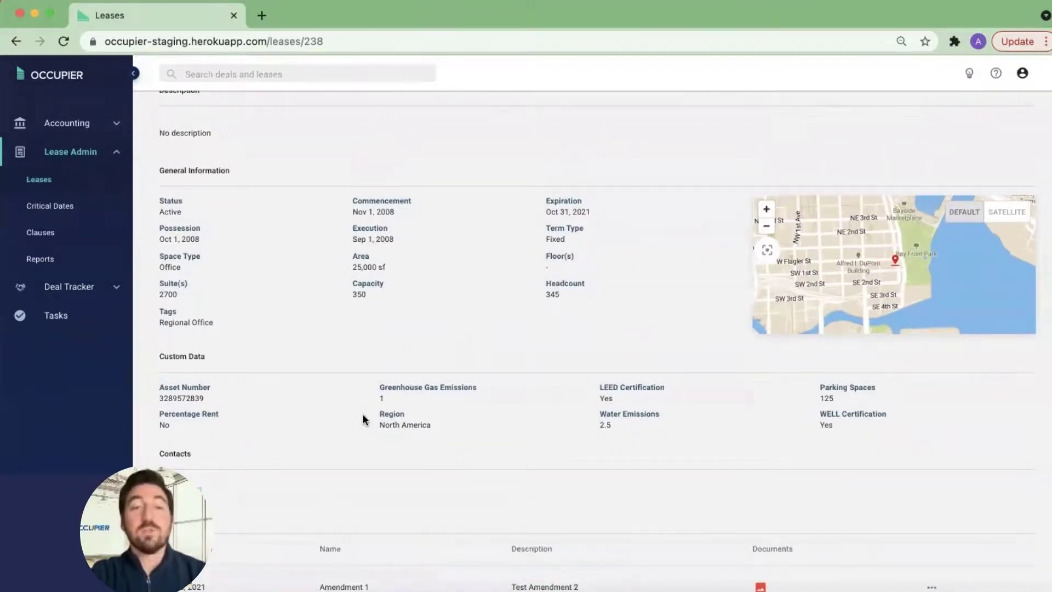
Return to the leases list, check its existing columns, and make the Region column visible in the table
{"action": "left_click", "coordinate": [39, 183]}
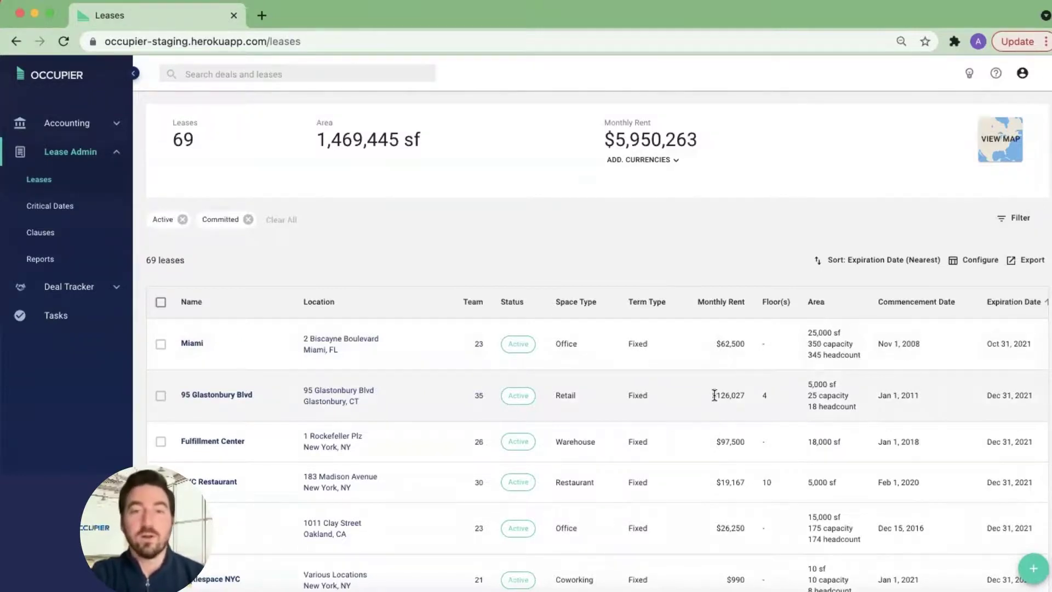
{"action": "scroll", "coordinate": [714, 395], "scroll_direction": "right", "scroll_amount": 5}
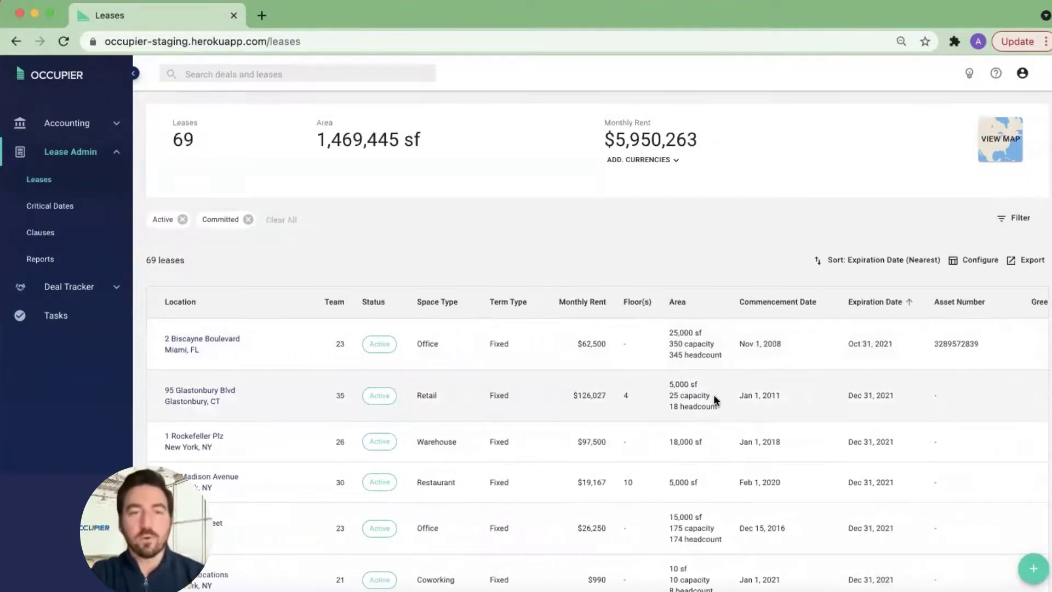
{"action": "scroll", "coordinate": [714, 393], "scroll_direction": "right", "scroll_amount": 2}
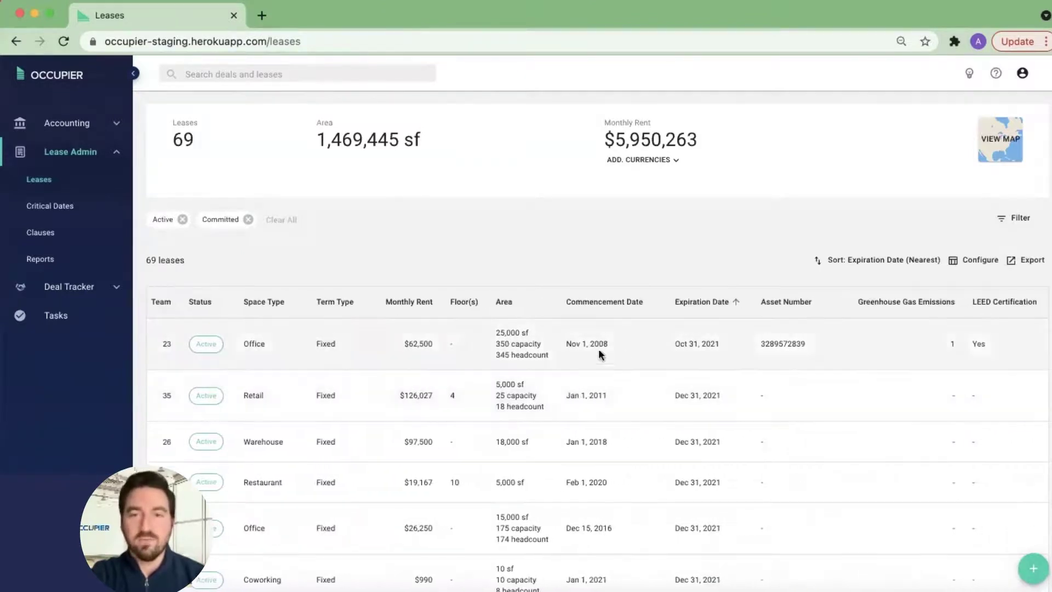
{"action": "scroll", "coordinate": [814, 343], "scroll_direction": "right", "scroll_amount": 6}
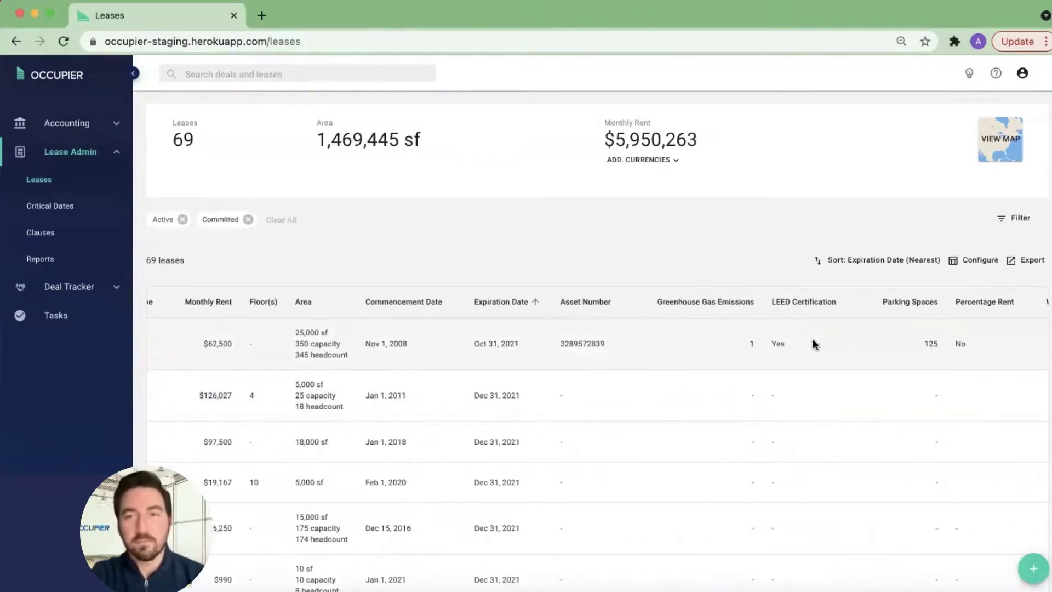
{"action": "scroll", "coordinate": [813, 338], "scroll_direction": "right", "scroll_amount": 2}
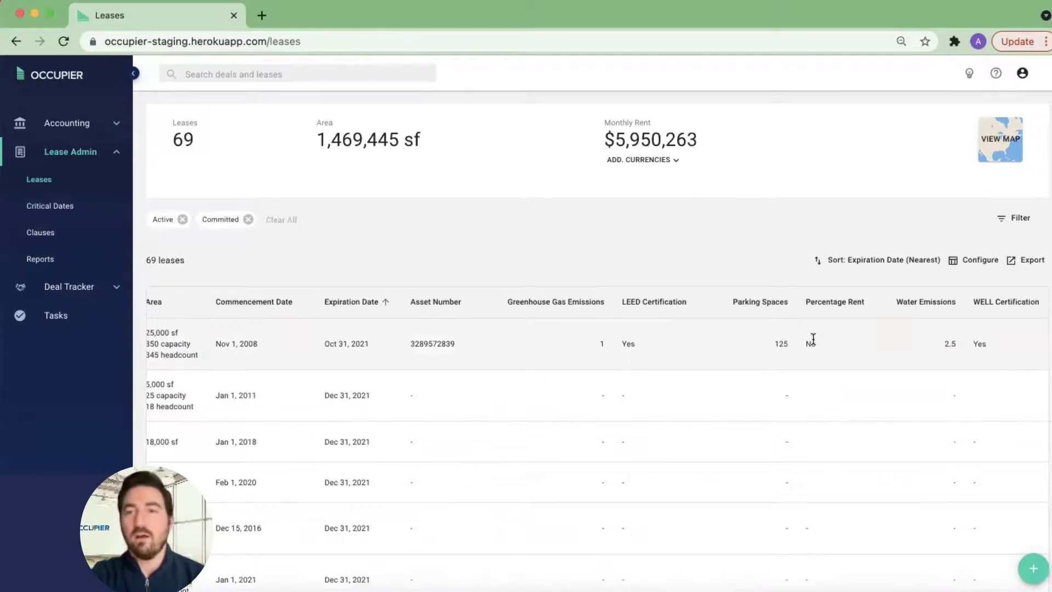
{"action": "scroll", "coordinate": [813, 339], "scroll_direction": "right", "scroll_amount": 1}
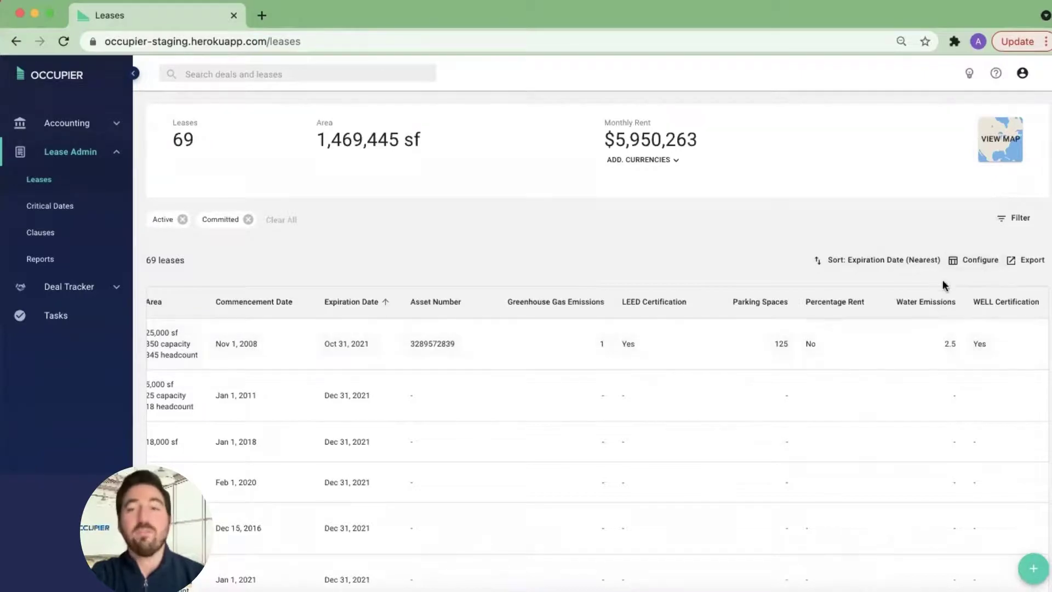
{"action": "left_click", "coordinate": [980, 258]}
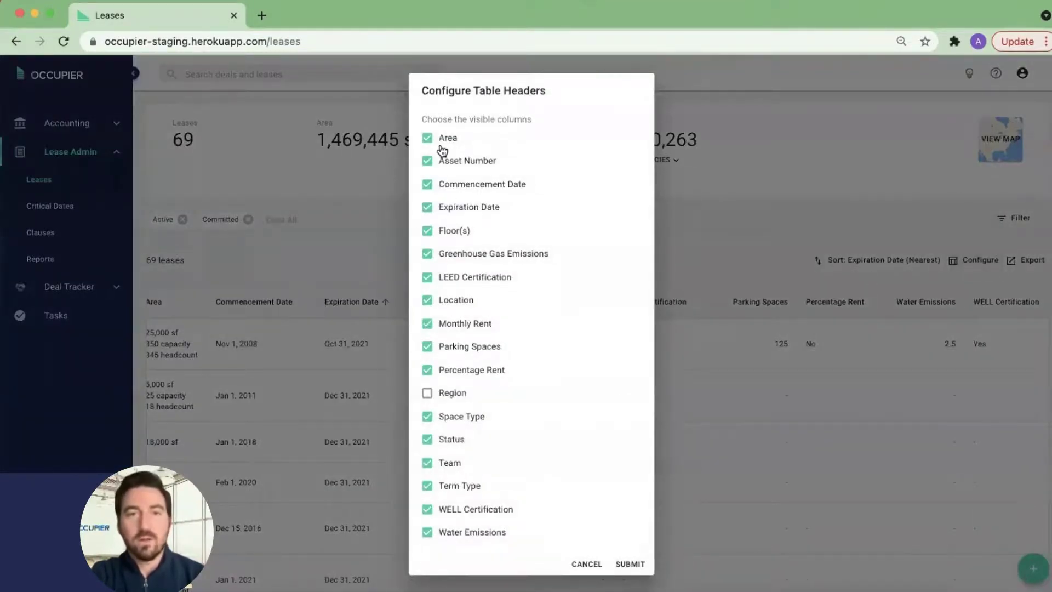
{"action": "left_click", "coordinate": [428, 395]}
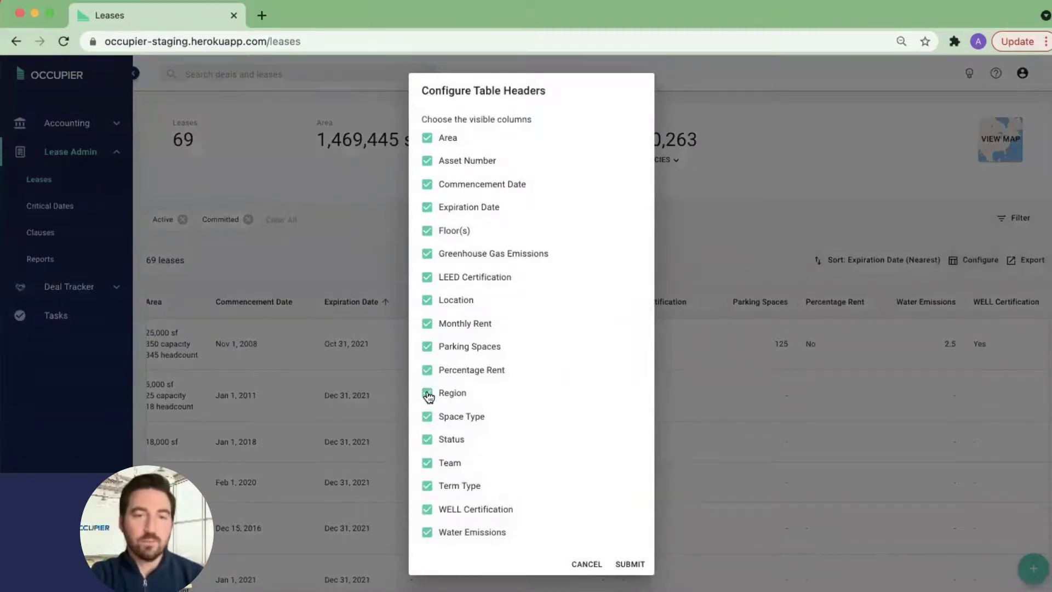
{"action": "left_click", "coordinate": [630, 564]}
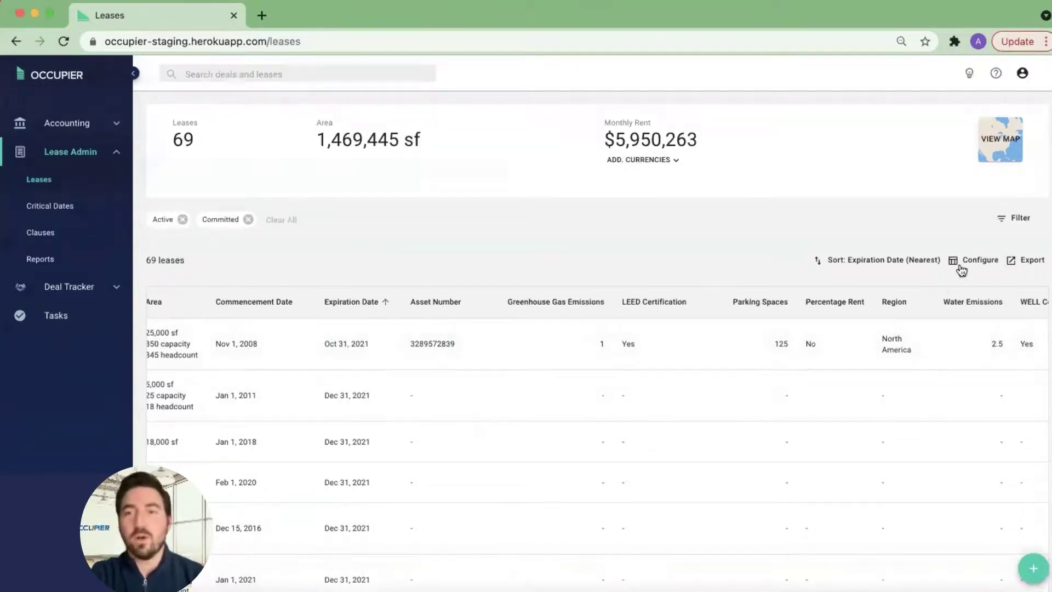
Filter the leases list by the Region North America
{"action": "left_click", "coordinate": [1004, 228]}
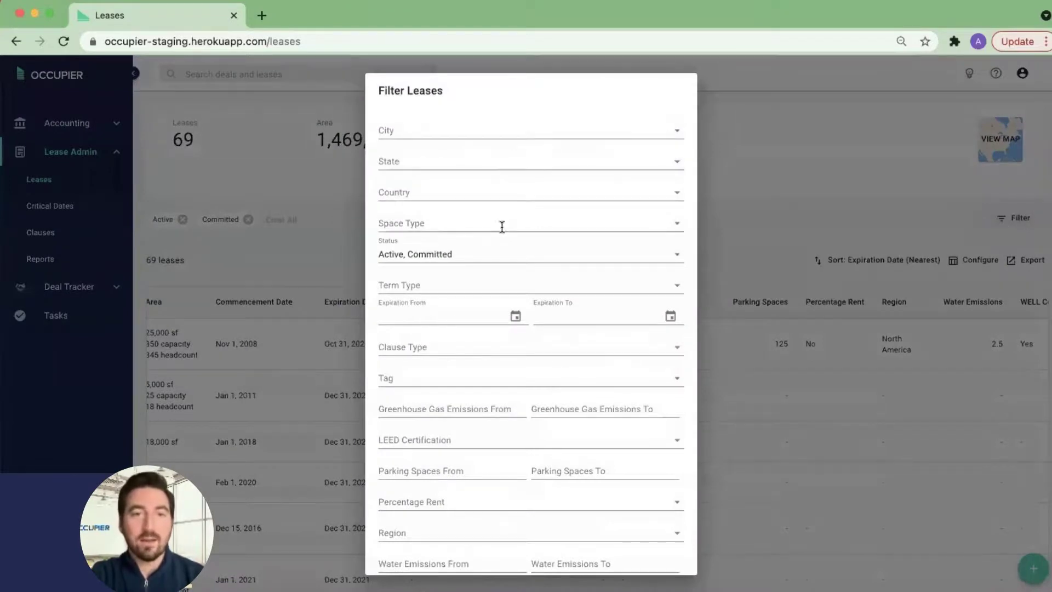
{"action": "scroll", "coordinate": [442, 449], "scroll_direction": "down", "scroll_amount": 2}
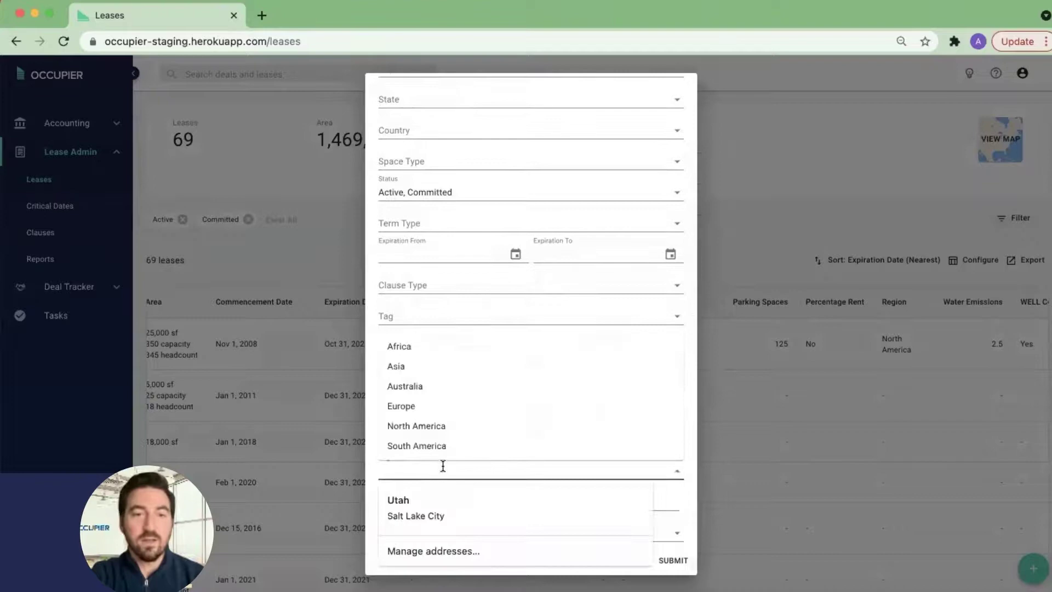
{"action": "left_click", "coordinate": [442, 428]}
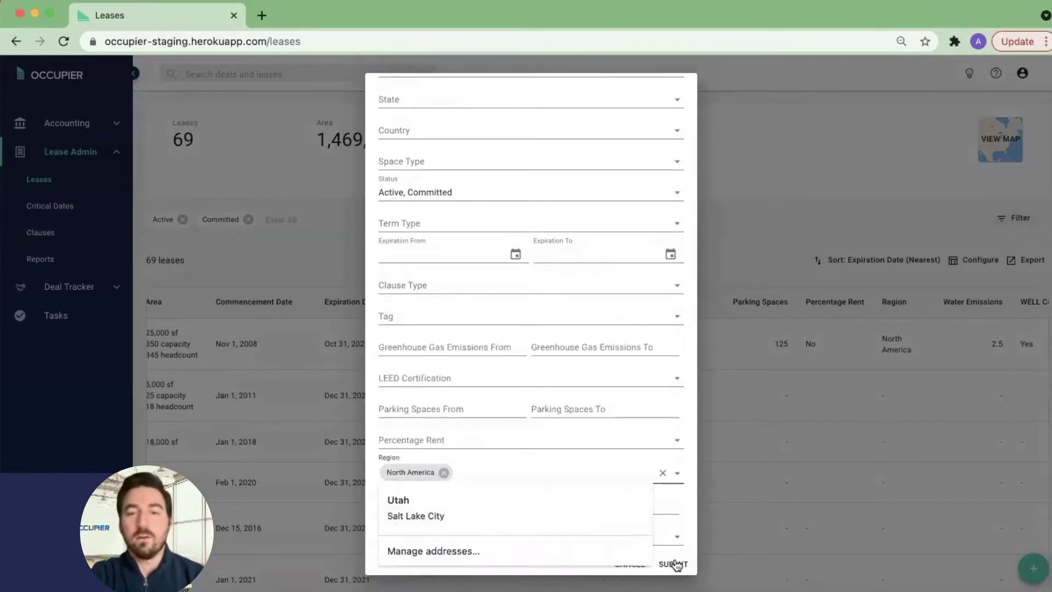
{"action": "left_click", "coordinate": [670, 562]}
{"action": "left_click", "coordinate": [673, 563]}
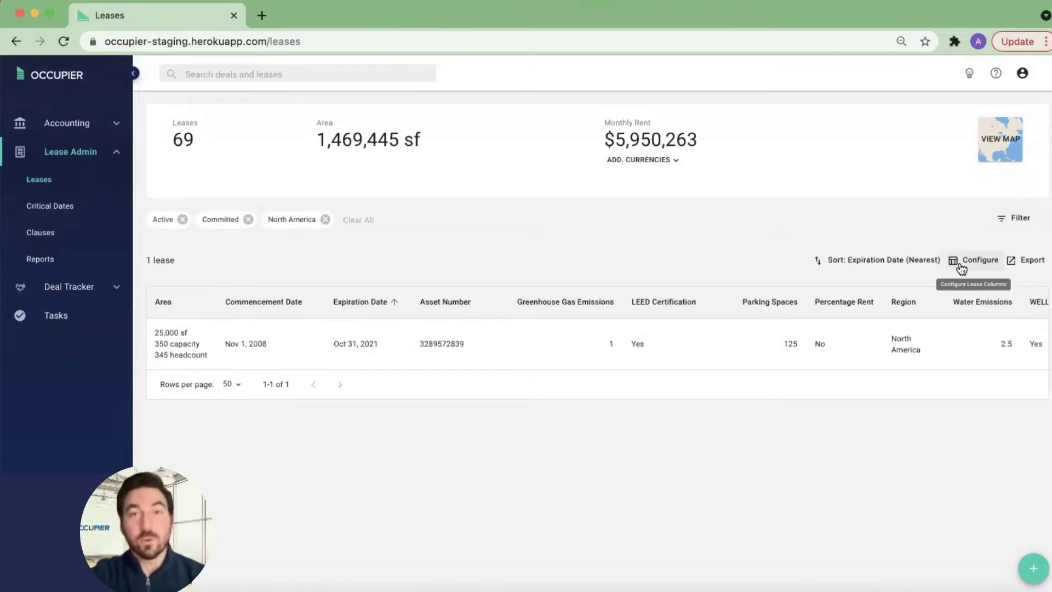
In the table's column configuration, deselect Area, Asset Number, Commencement Date, Floor(s), Greenhouse Gas Emissions and LEED Certification
{"action": "left_click", "coordinate": [962, 268]}
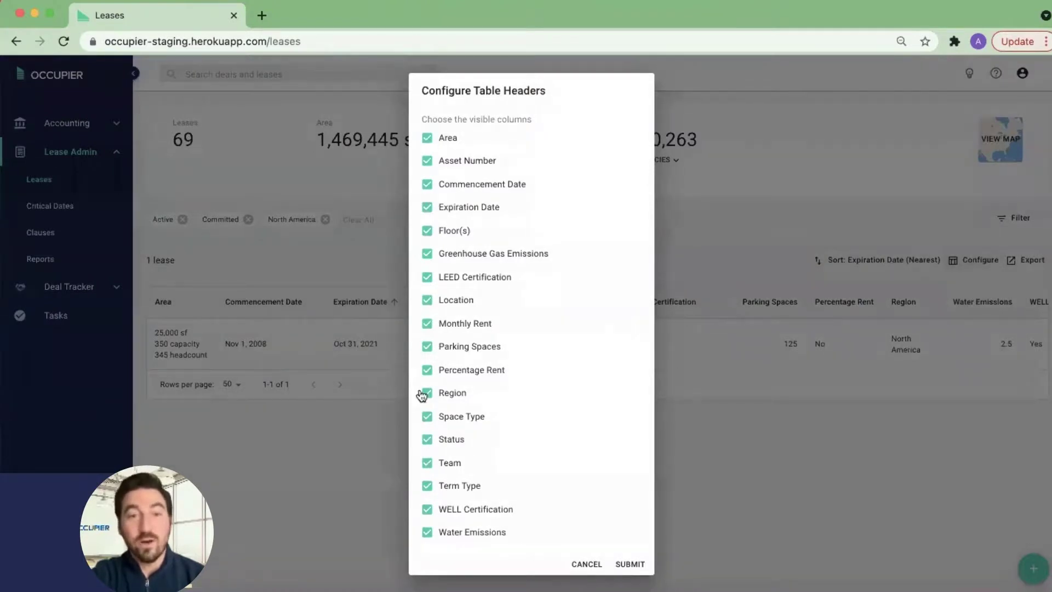
{"action": "left_click", "coordinate": [427, 138]}
{"action": "left_click", "coordinate": [427, 161]}
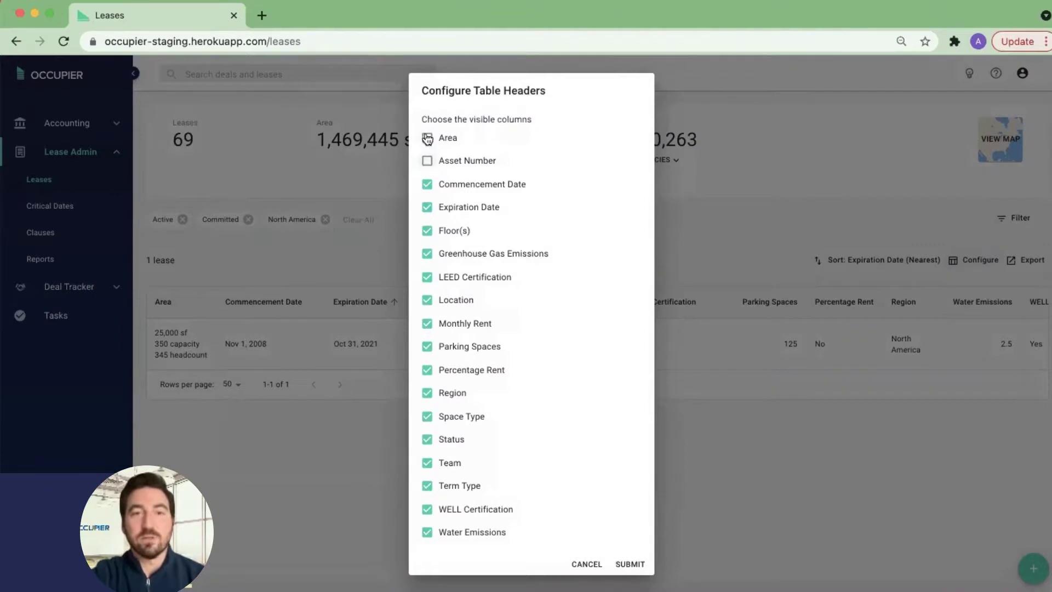
{"action": "left_click", "coordinate": [428, 185]}
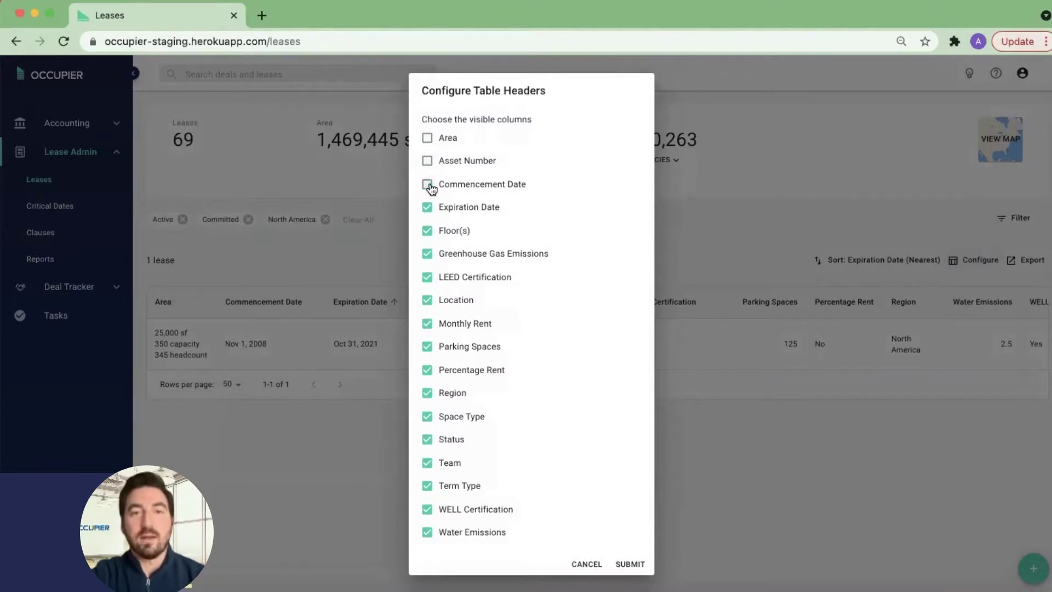
{"action": "left_click", "coordinate": [428, 230]}
{"action": "left_click", "coordinate": [427, 278]}
{"action": "left_click", "coordinate": [428, 253]}
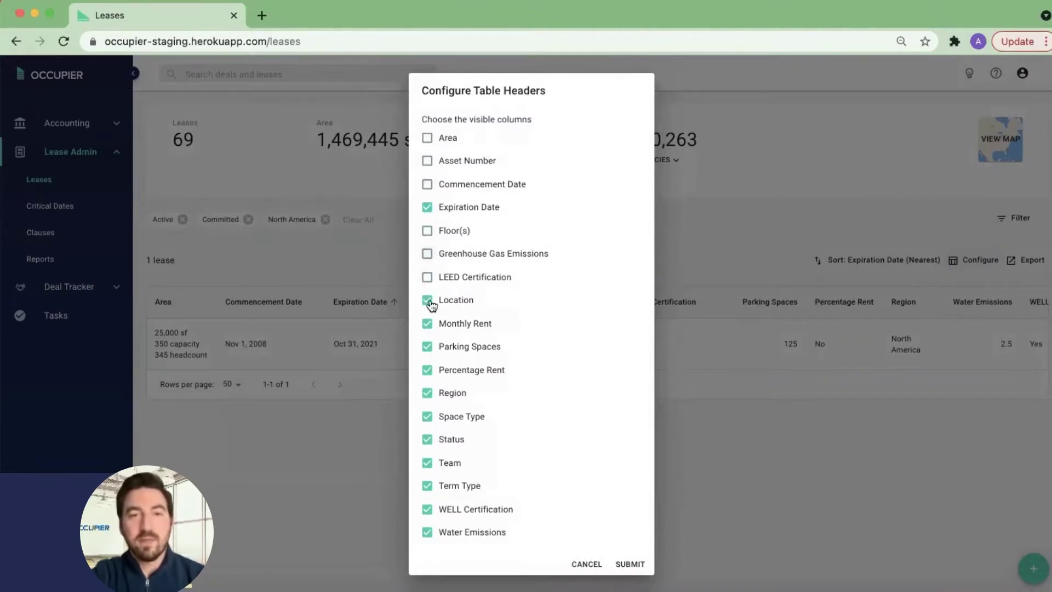
Deselect Location, Monthly Rent, Parking Spaces, Percentage Rent, Space Type, Term Type, WELL Certification and Water Emissions, and submit the column configuration
{"action": "left_click", "coordinate": [427, 301]}
{"action": "left_click", "coordinate": [428, 324]}
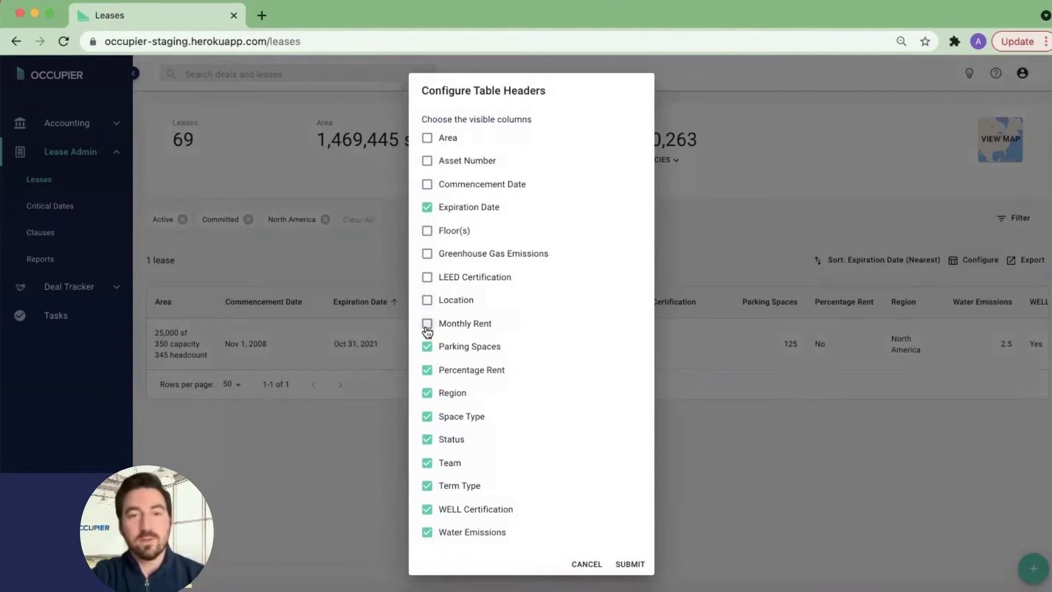
{"action": "left_click", "coordinate": [427, 346]}
{"action": "left_click", "coordinate": [428, 370]}
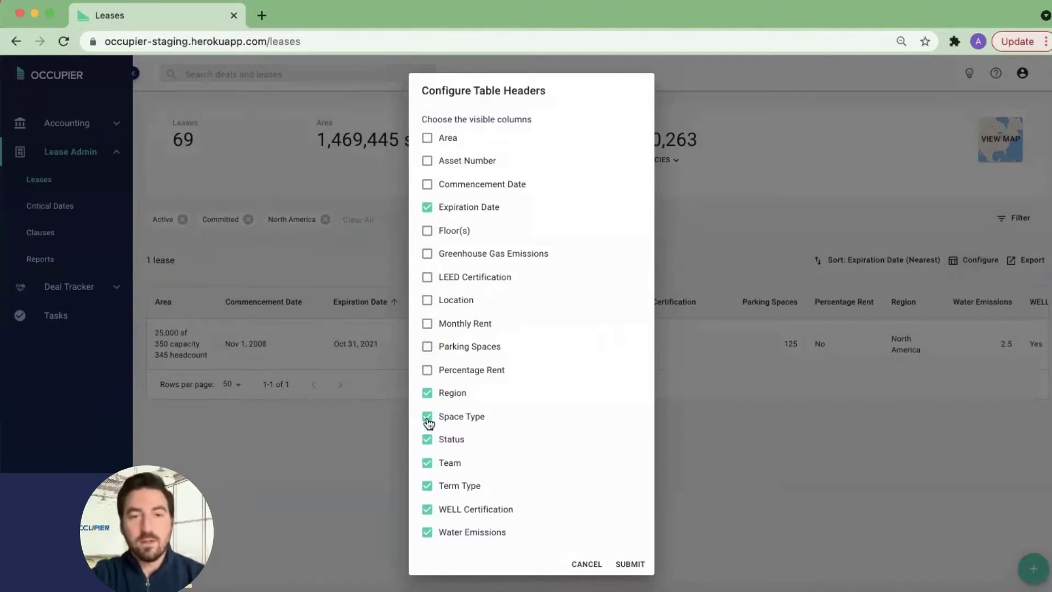
{"action": "left_click", "coordinate": [428, 417]}
{"action": "left_click", "coordinate": [428, 486]}
{"action": "left_click", "coordinate": [427, 509]}
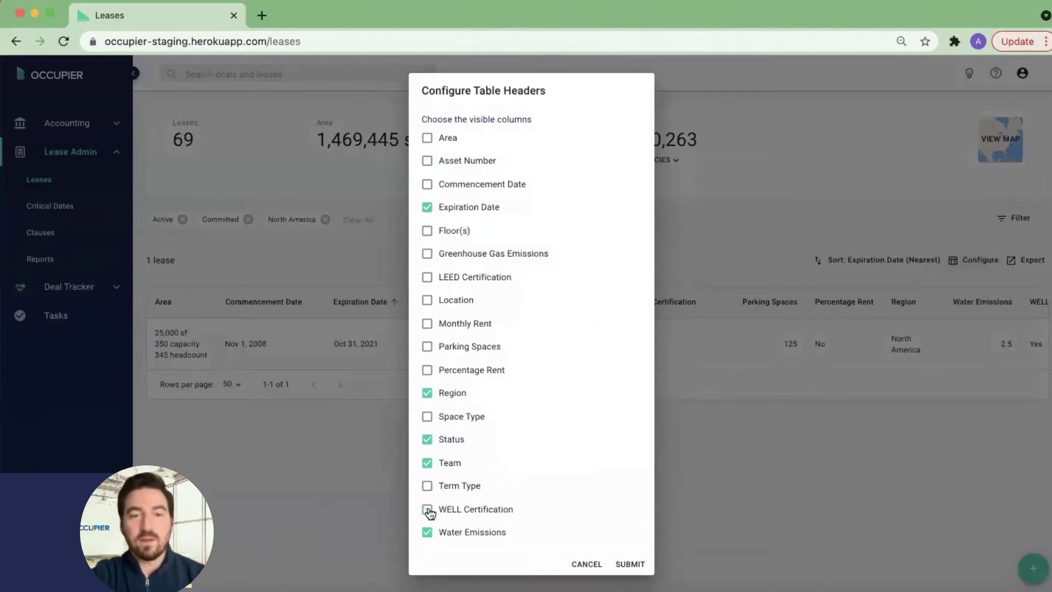
{"action": "left_click", "coordinate": [427, 532]}
{"action": "left_click", "coordinate": [631, 563]}
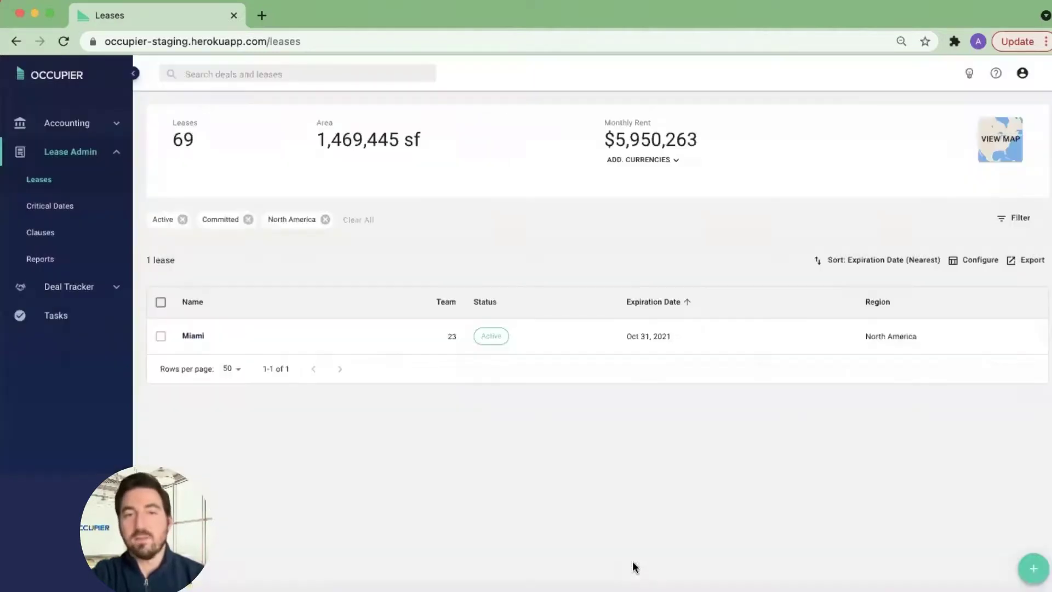
Remove the North America filter from the leases list
{"action": "left_click", "coordinate": [326, 219]}
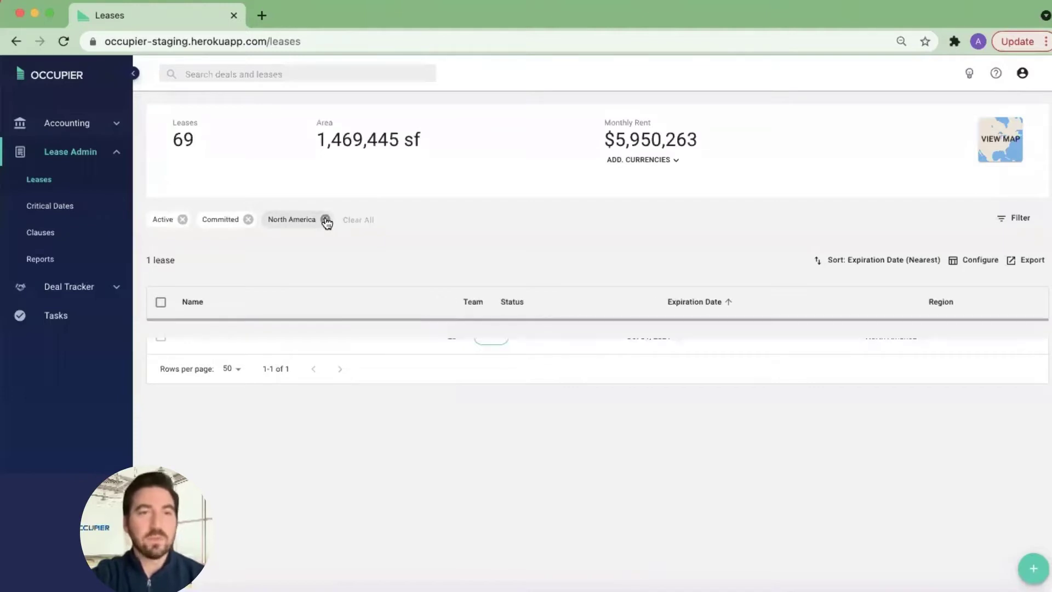